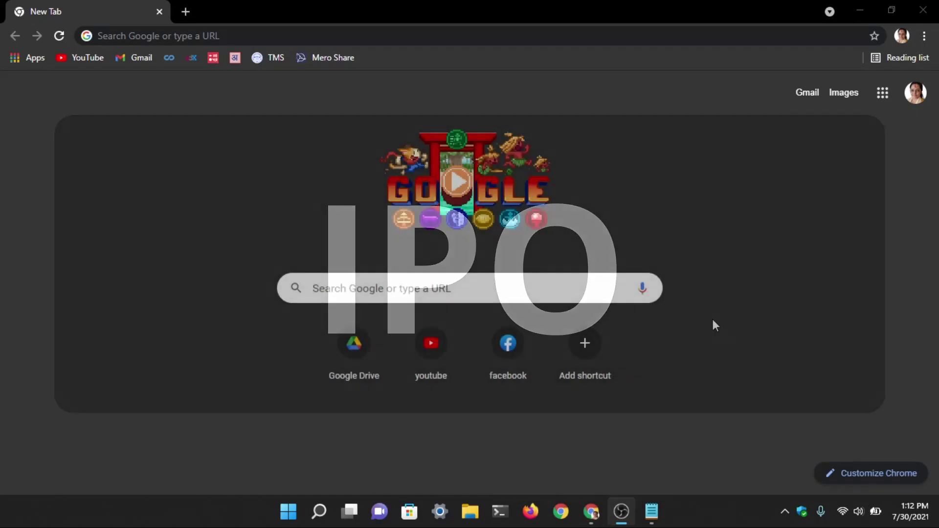
- Open the Mero Share login page and select KUMARI BANK LIMITED (15200) as the depository participant
click(313, 58)
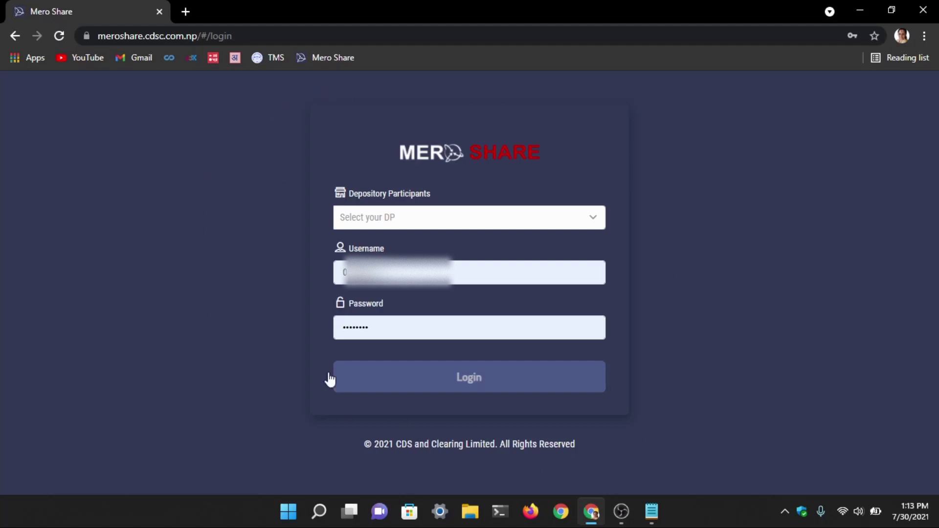
click(448, 225)
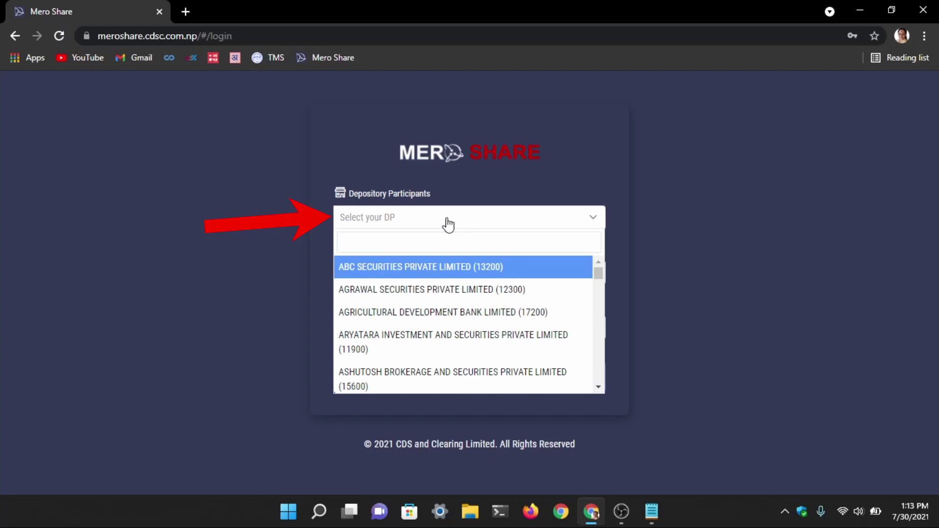
text(kuma)
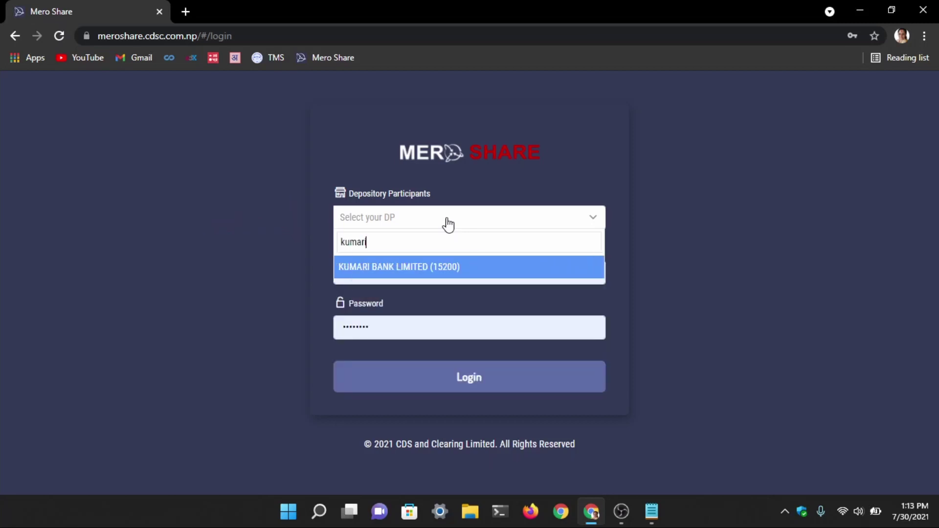
text(ri)
key(Return)
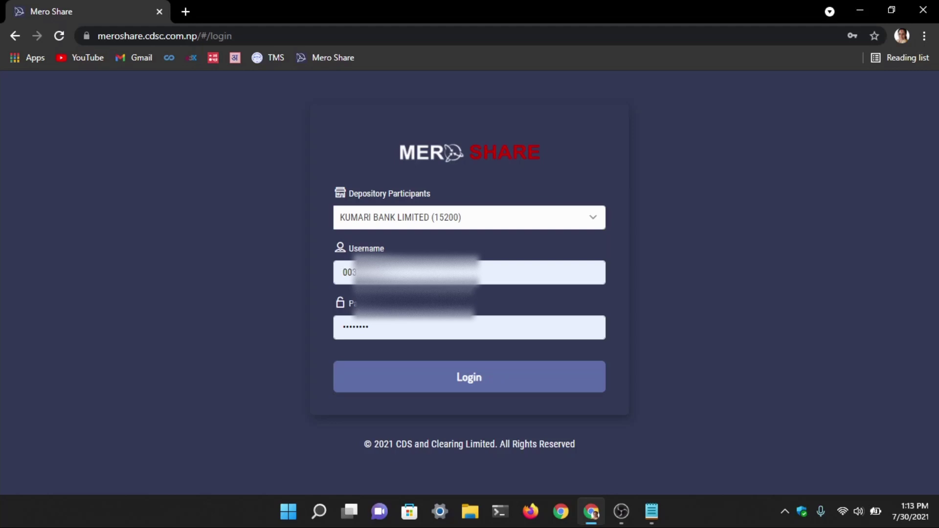
- Keep the prefilled username, re-enter the account password and log in
click(376, 273)
drag(350, 248, 414, 254)
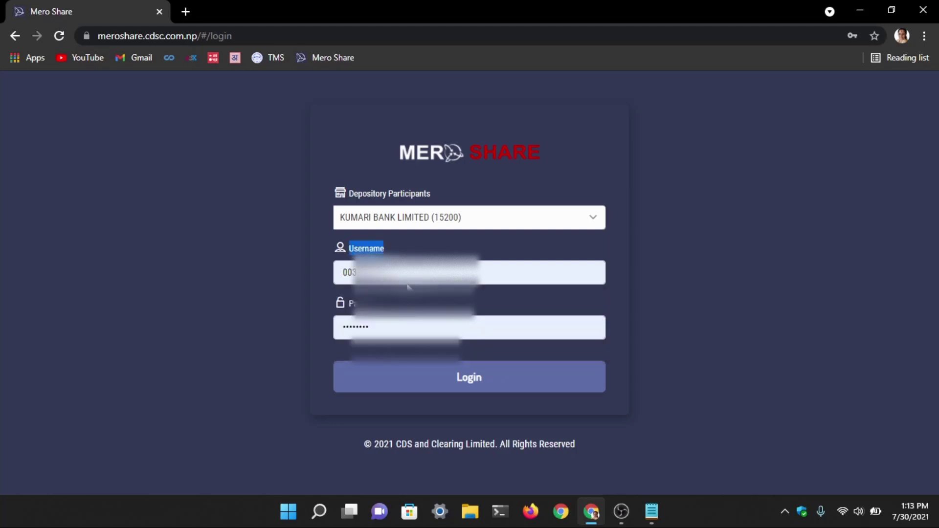
double_click(372, 273)
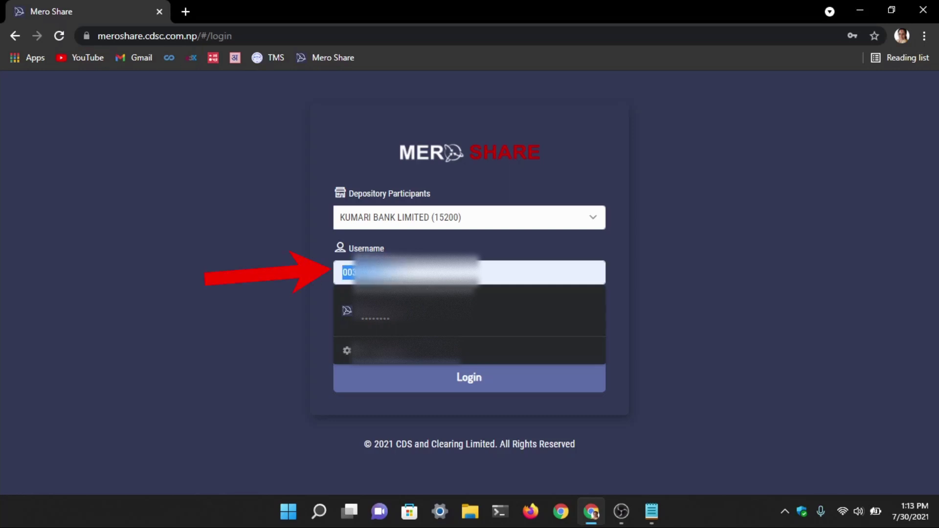
click(372, 273)
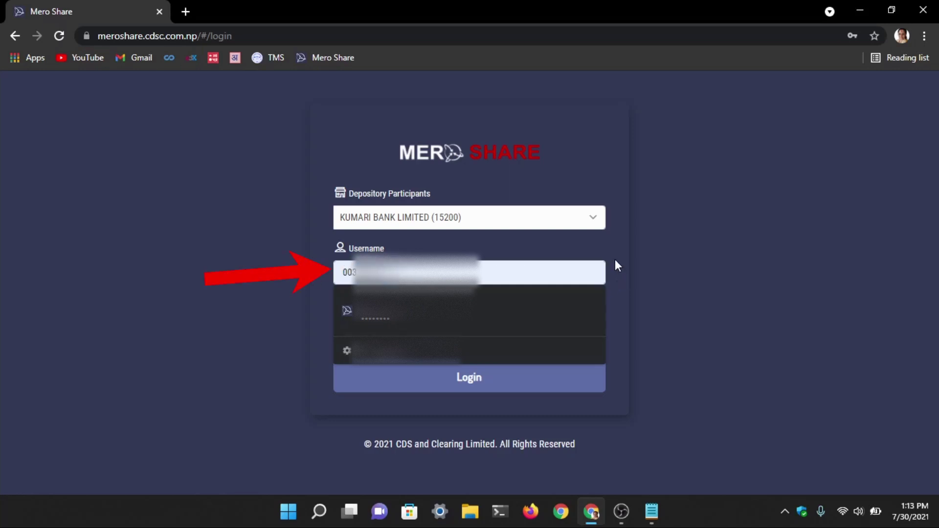
click(585, 330)
drag(415, 329, 271, 337)
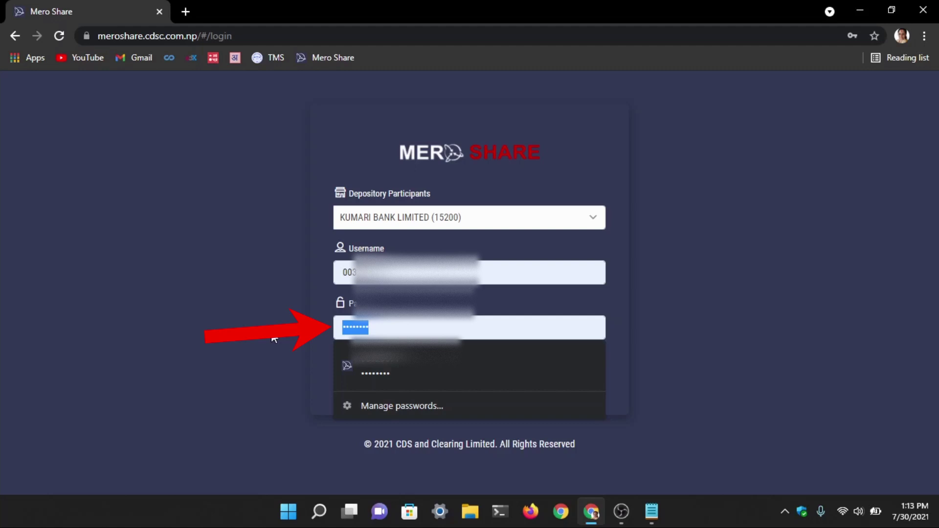
key(BackSpace)
text(***)
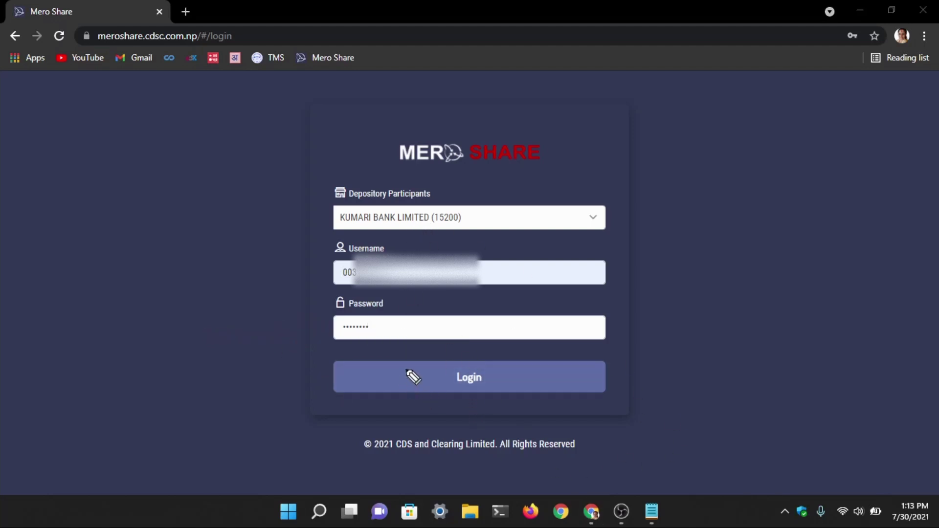
mouse_move(406, 369)
mouse_down()
mouse_move(472, 410)
mouse_move(492, 370)
mouse_move(396, 382)
mouse_up()
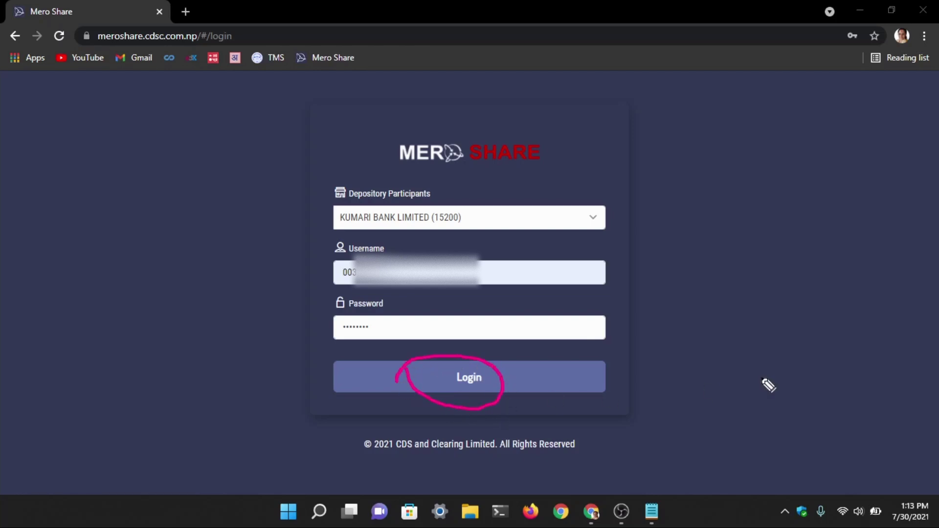
click(499, 381)
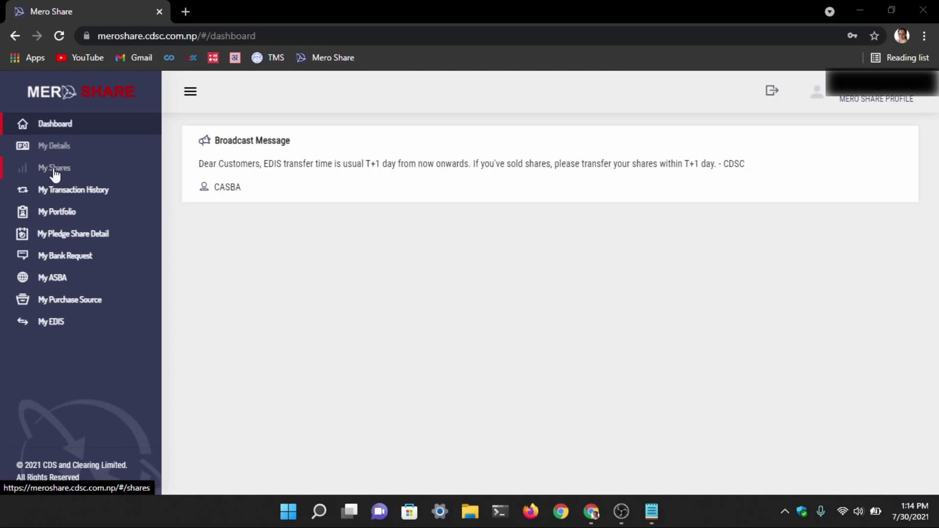
- Go to My ASBA and start an application for the MAILUNG KHOLA JAL VIDHYUT COMPANY LIMITED ordinary shares IPO
click(57, 280)
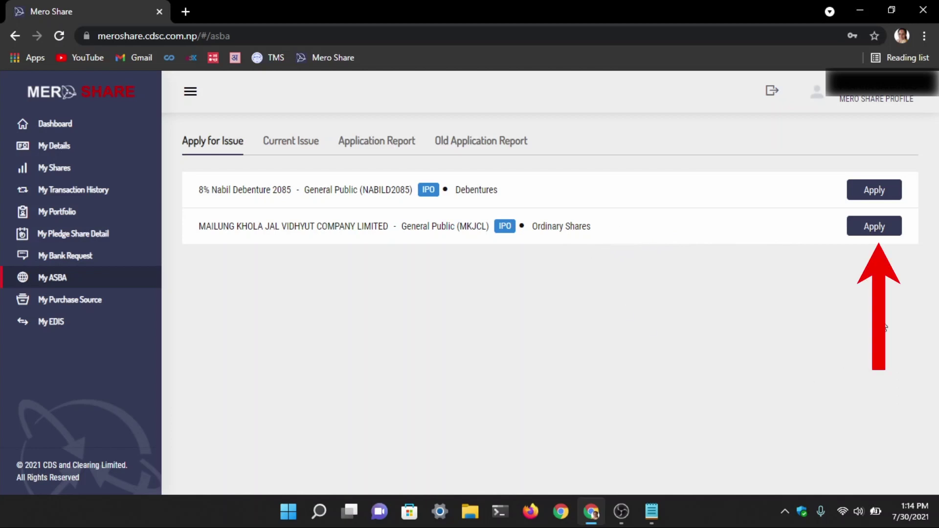
mouse_move(829, 223)
mouse_down()
mouse_move(916, 250)
mouse_move(893, 215)
mouse_move(836, 228)
mouse_up()
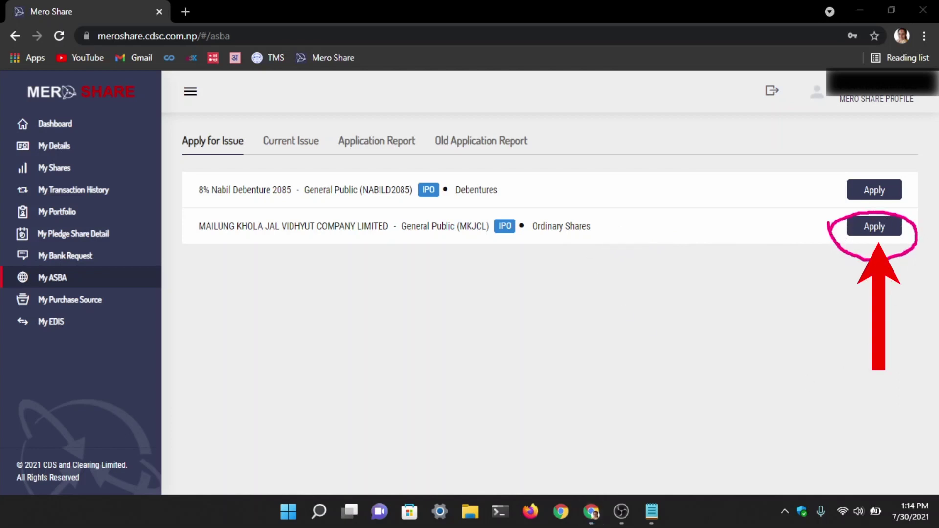
click(860, 234)
click(860, 234)
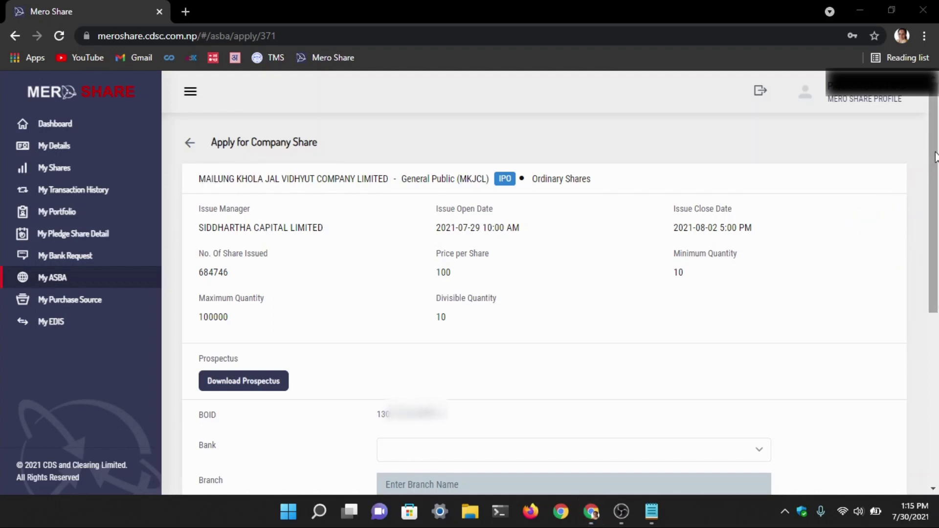
- Review the issue's number of shares, price per share, and minimum and maximum quantities
drag(934, 157, 932, 187)
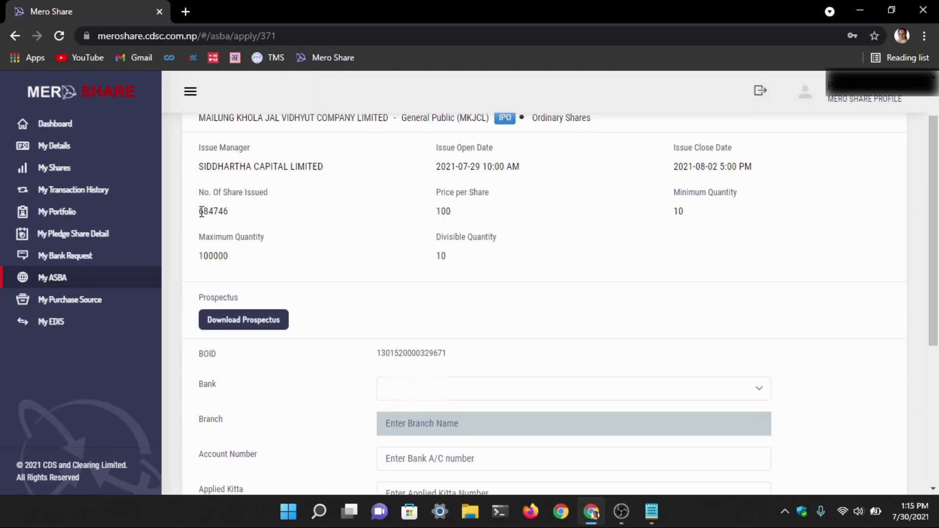
drag(200, 211, 234, 214)
drag(198, 211, 240, 217)
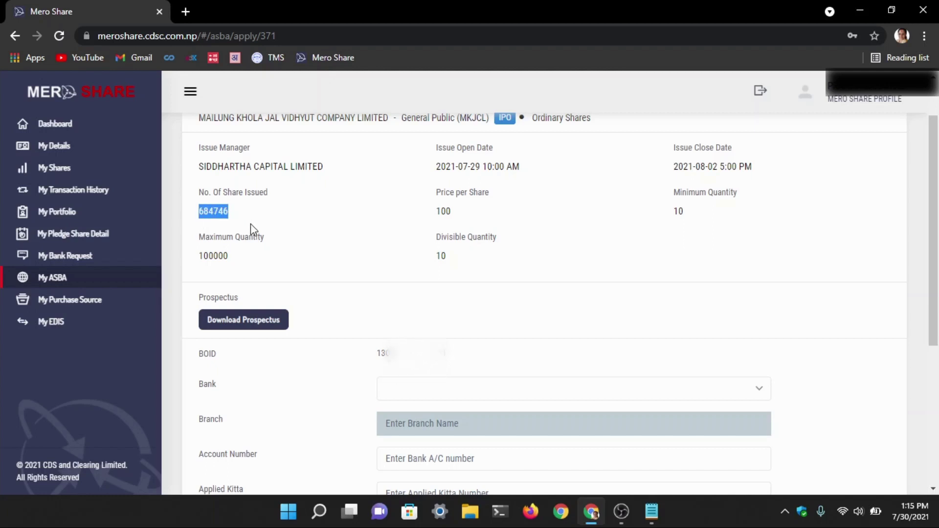
click(231, 216)
double_click(446, 212)
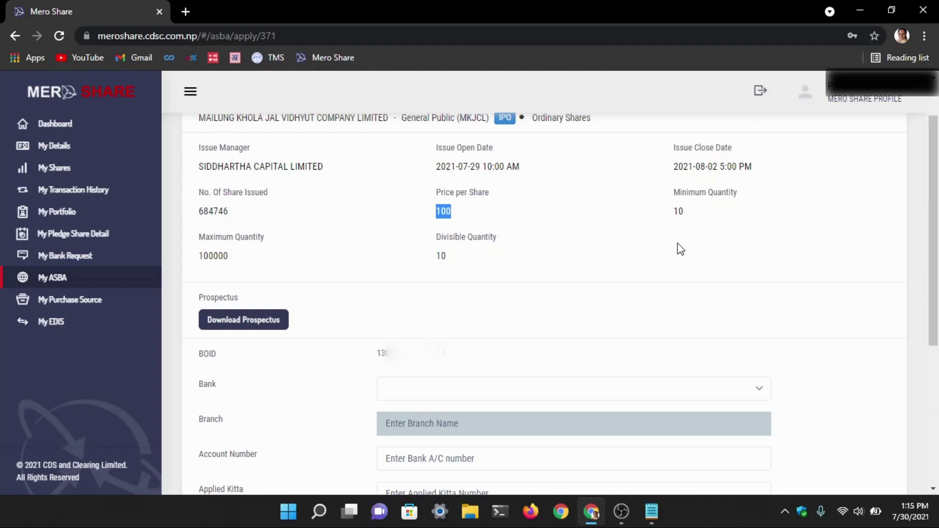
double_click(213, 256)
double_click(678, 211)
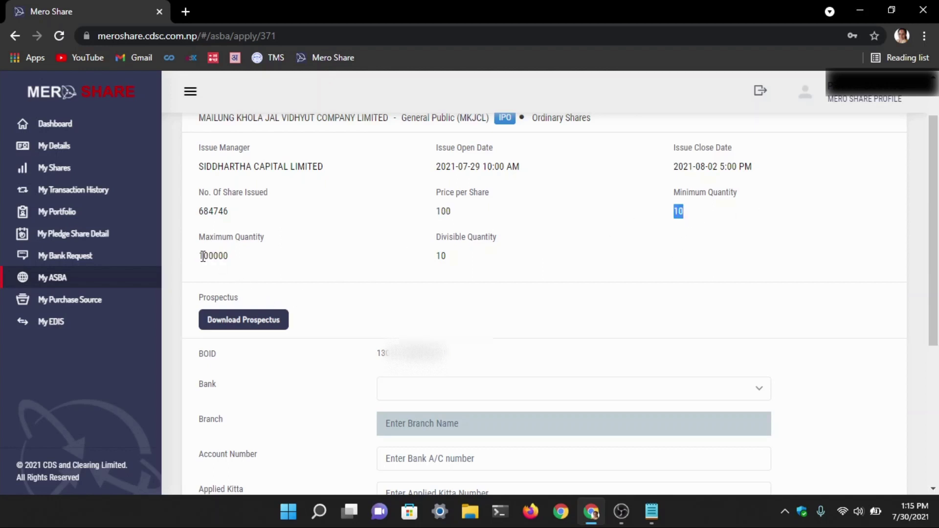
drag(200, 256, 224, 256)
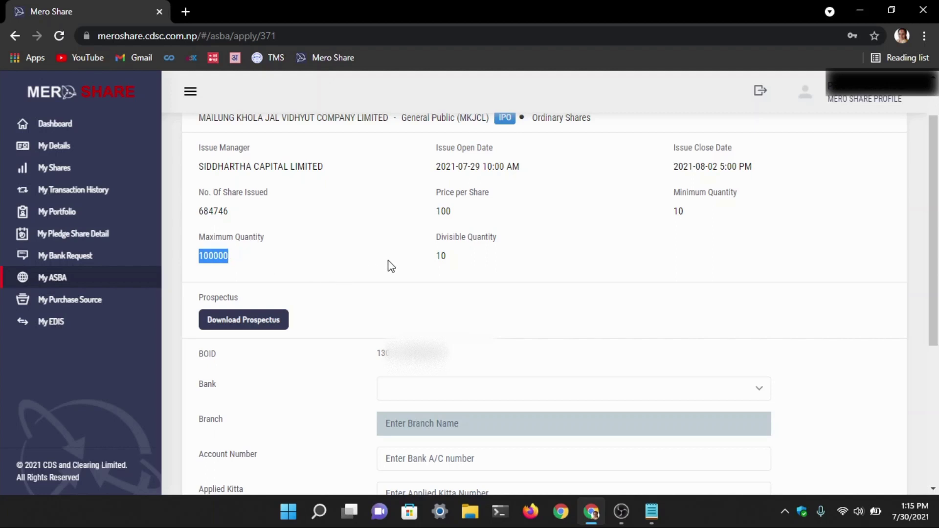
- Choose KUMARI BANK LTD. as the bank for the application and check the filled-in branch and account number
scroll(391, 266, down, 5)
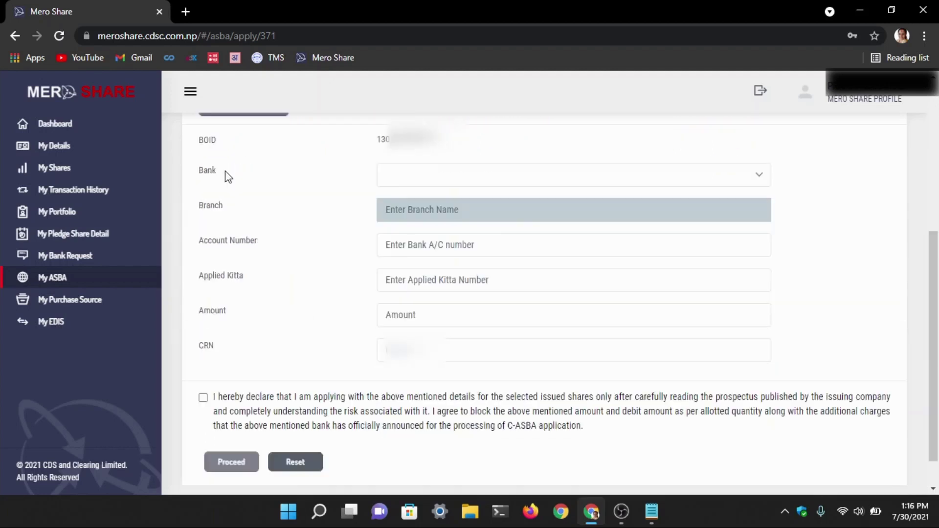
click(668, 185)
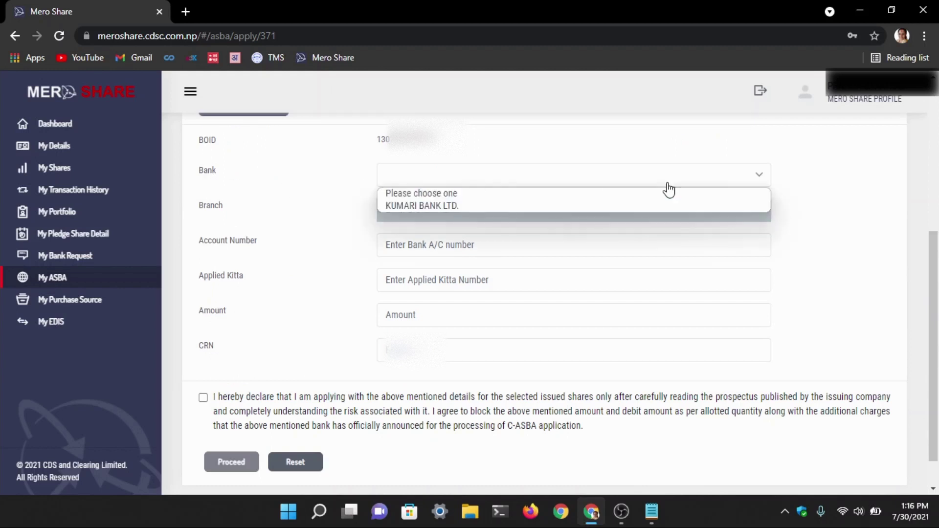
click(433, 203)
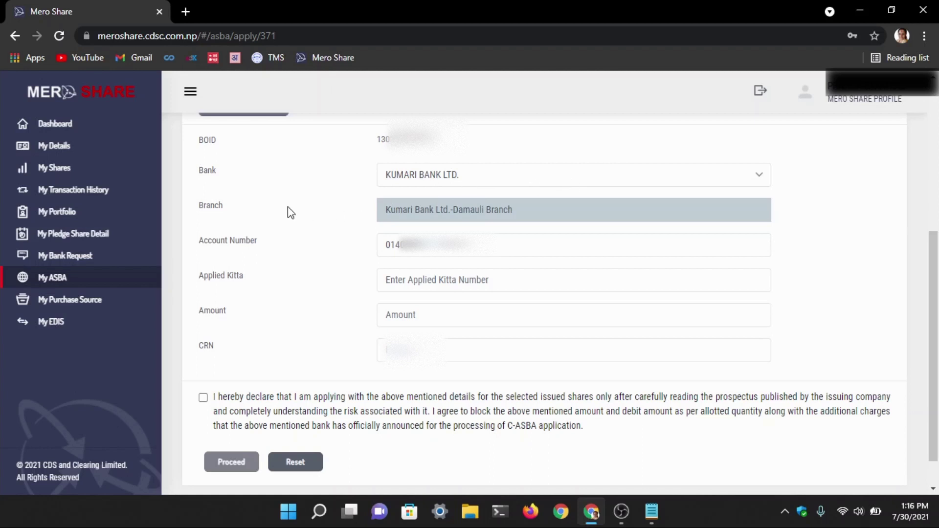
drag(384, 209, 532, 214)
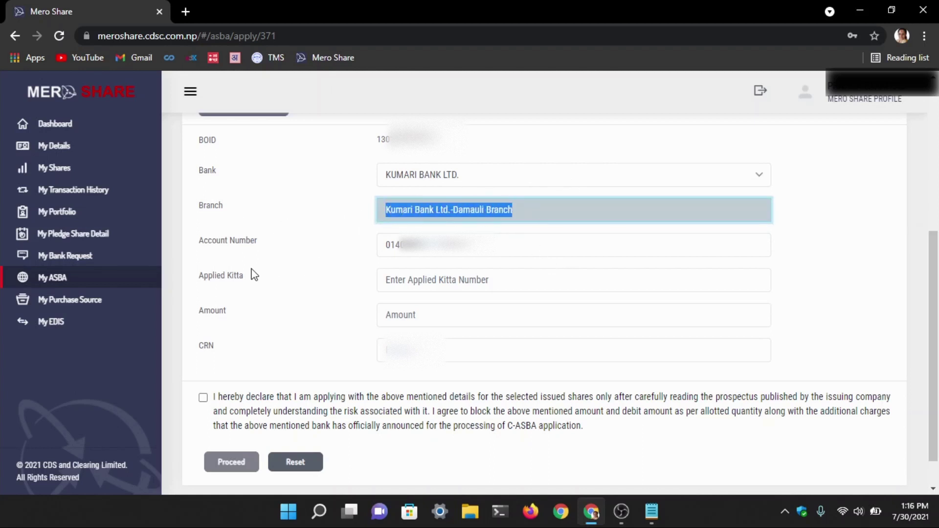
click(264, 244)
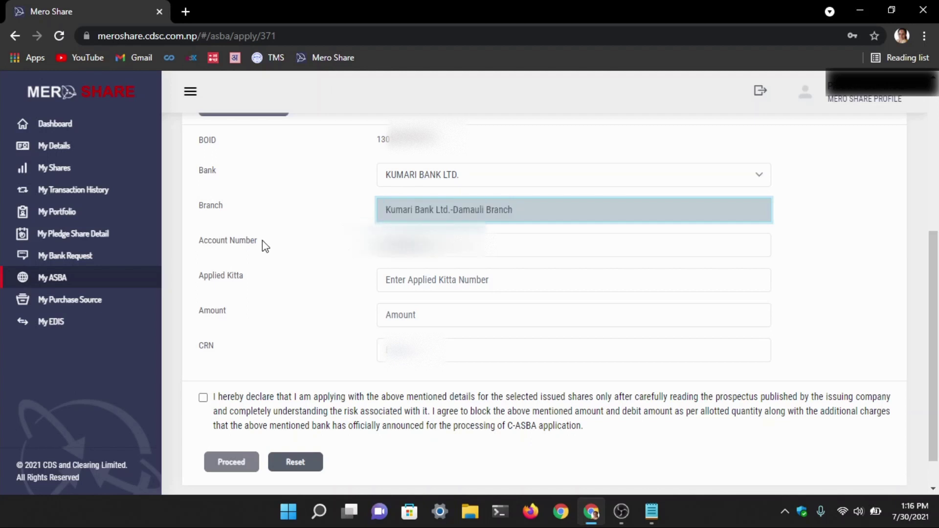
drag(262, 240, 198, 241)
key(Tab)
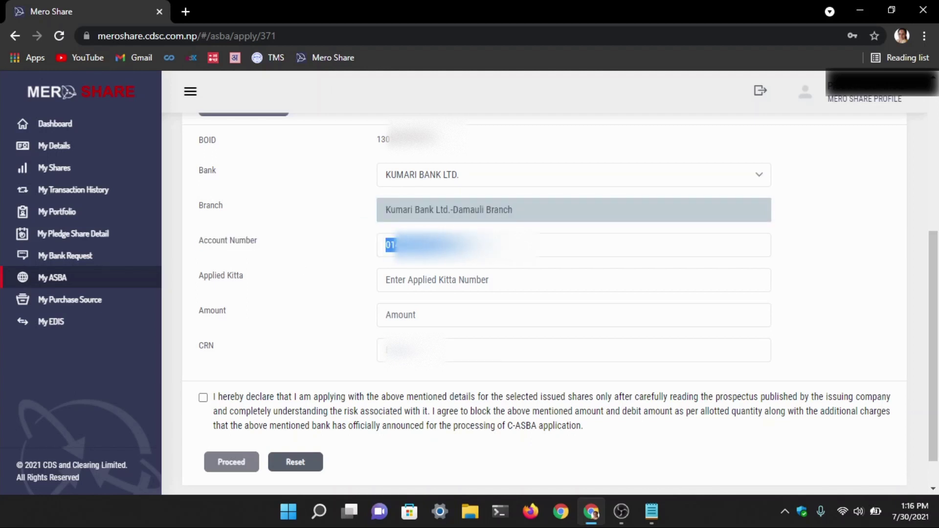
- Set the applied kitta to 10 and check the resulting amount
click(525, 287)
mouse_move(374, 265)
mouse_down()
mouse_move(383, 300)
mouse_move(465, 300)
mouse_move(459, 276)
mouse_move(393, 259)
mouse_move(373, 268)
mouse_up()
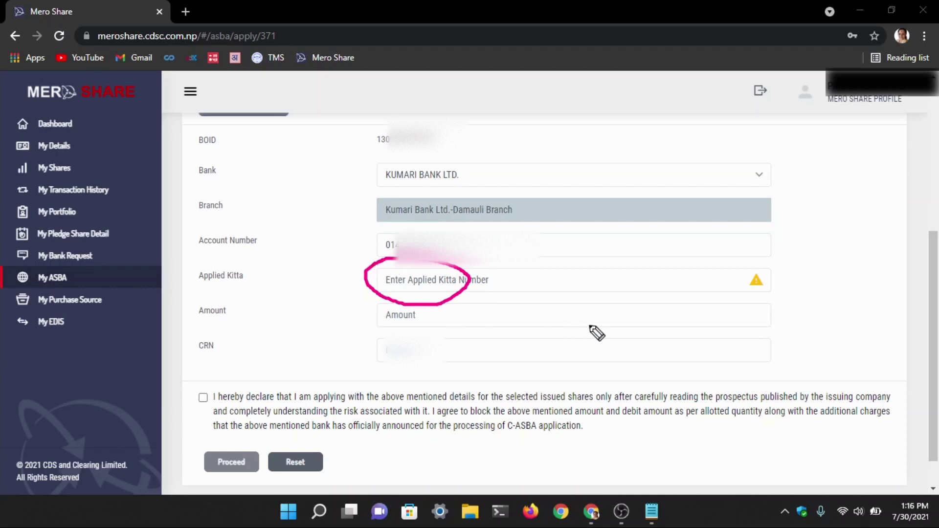
mouse_move(457, 279)
mouse_down()
mouse_move(430, 269)
mouse_move(378, 273)
mouse_move(380, 300)
mouse_move(457, 277)
mouse_move(374, 280)
mouse_up()
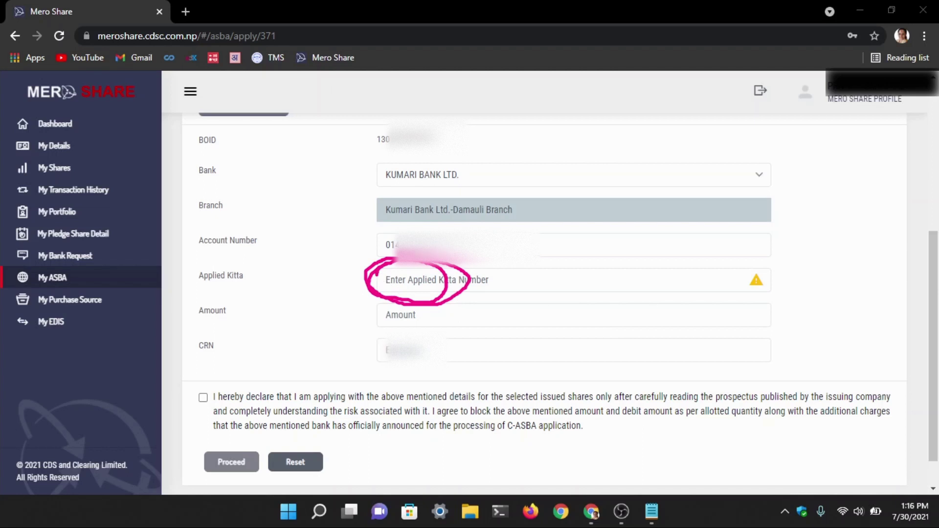
click(421, 280)
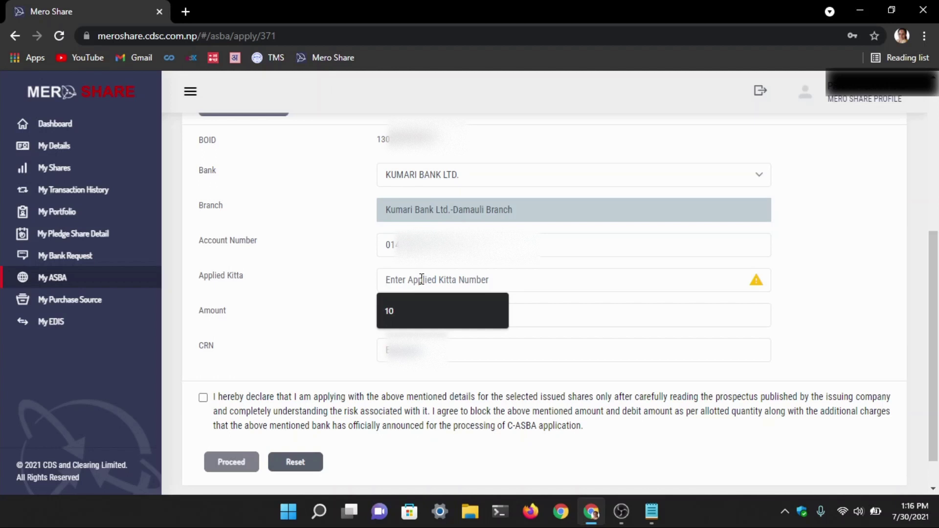
text(10)
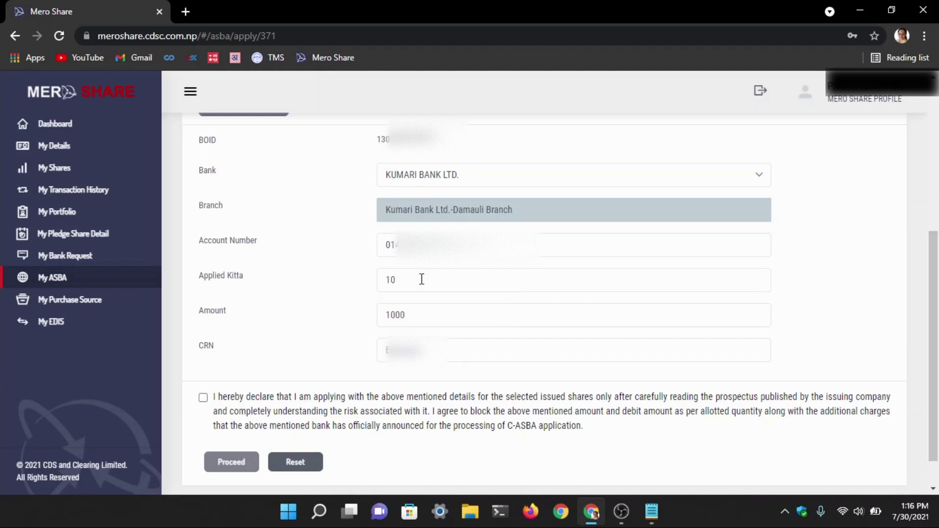
drag(425, 284, 327, 276)
drag(411, 315, 292, 312)
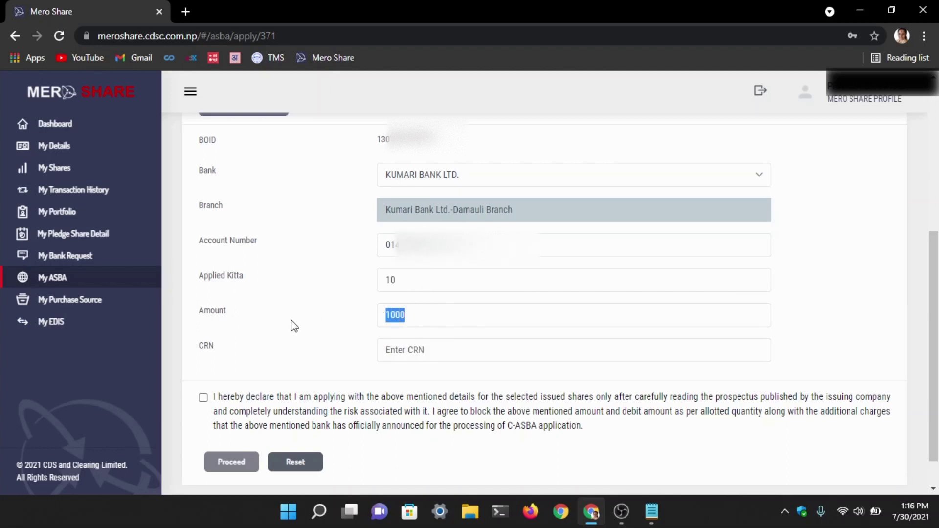
- Paste the applicant's CRN into the share application form
drag(204, 350, 253, 356)
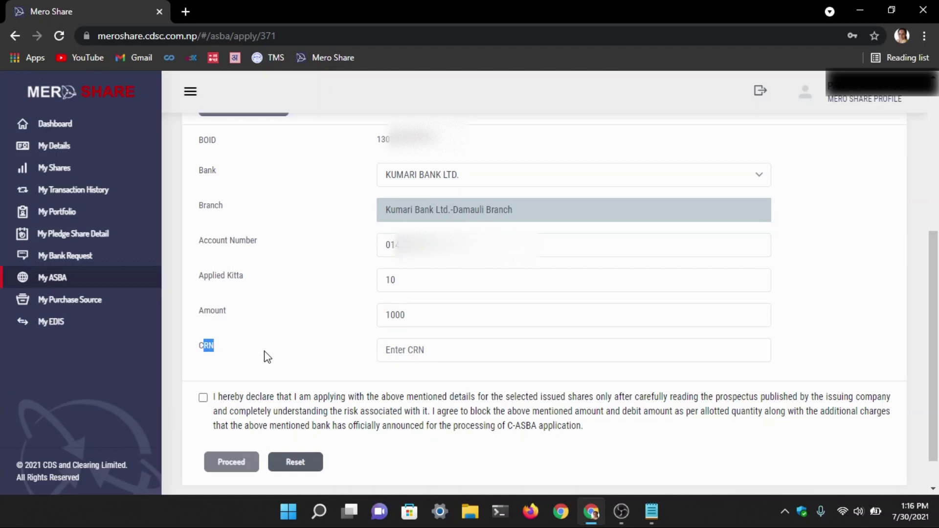
click(386, 351)
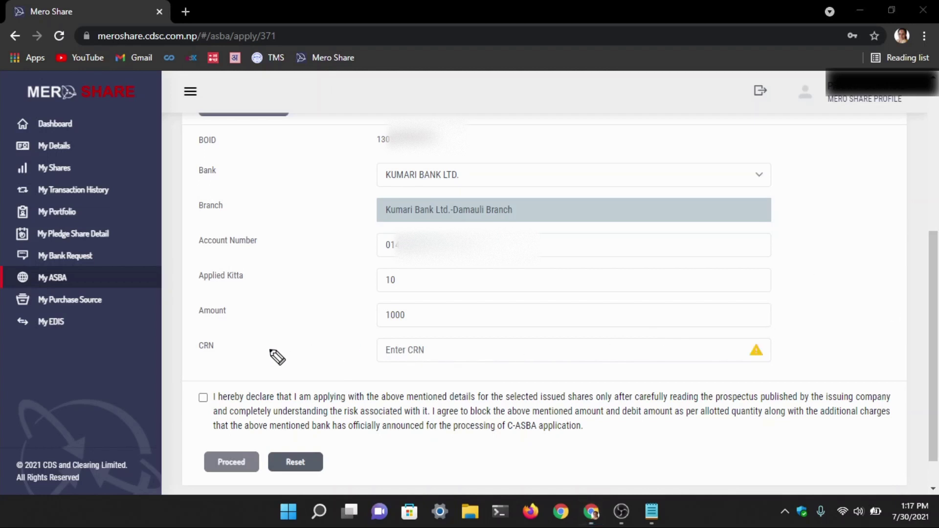
mouse_move(401, 335)
mouse_down()
mouse_move(365, 362)
mouse_move(432, 372)
mouse_move(451, 358)
mouse_move(411, 335)
mouse_up()
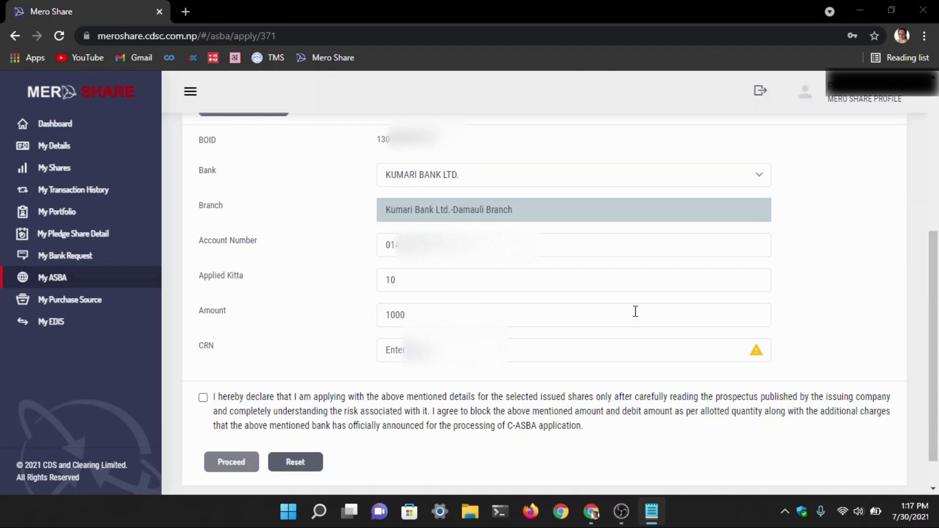
click(397, 350)
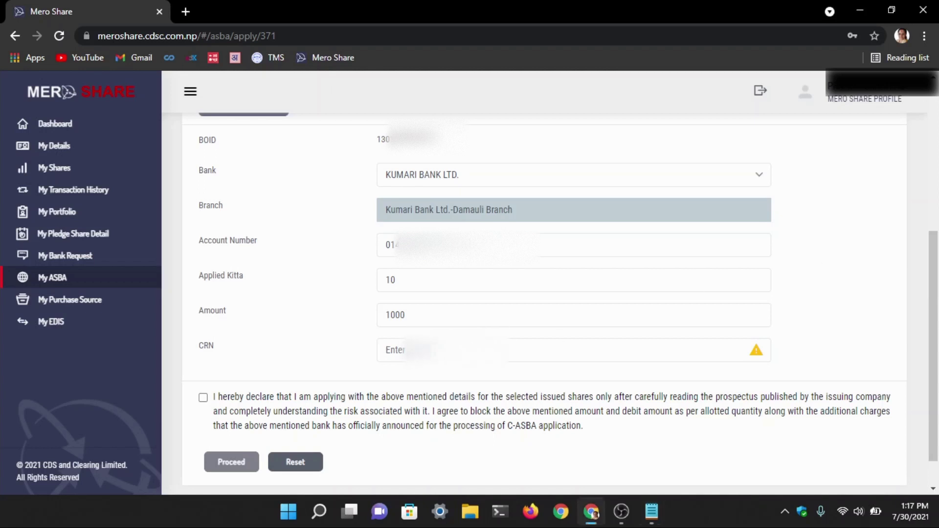
key(ctrl+v)
drag(524, 353, 400, 350)
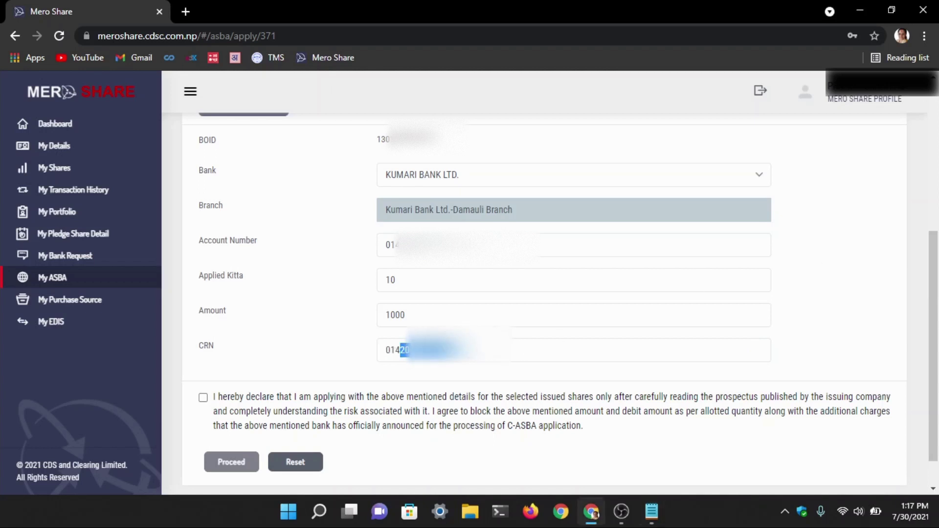
- Accept the declaration for the share application and proceed to the transaction PIN page
scroll(531, 348, down, 1)
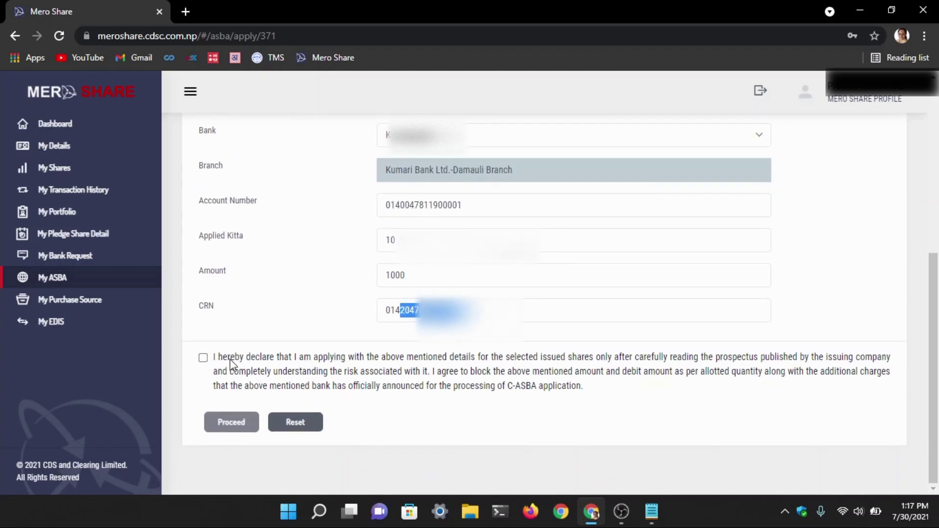
click(226, 362)
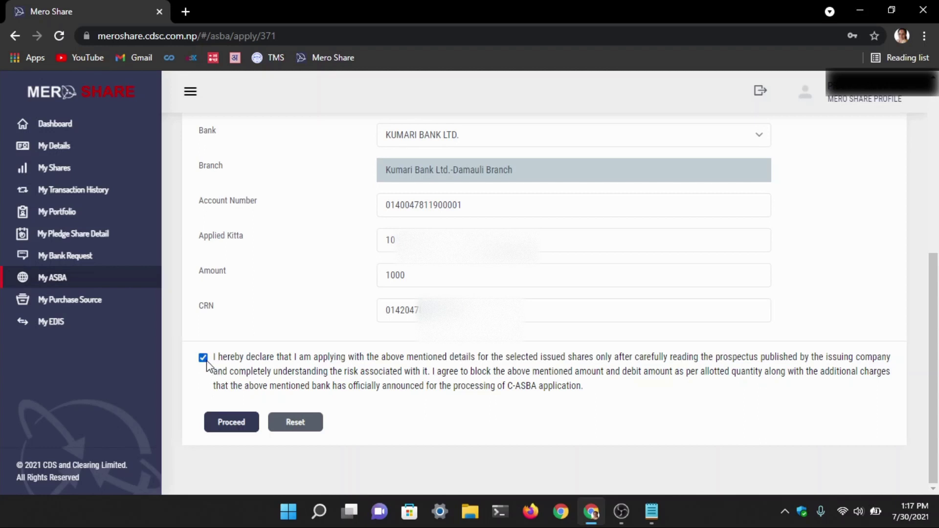
click(203, 359)
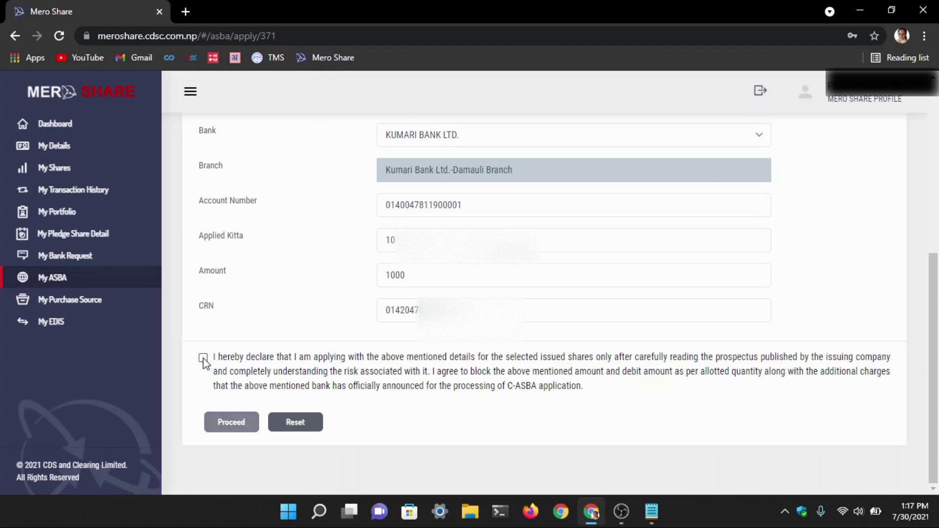
click(203, 358)
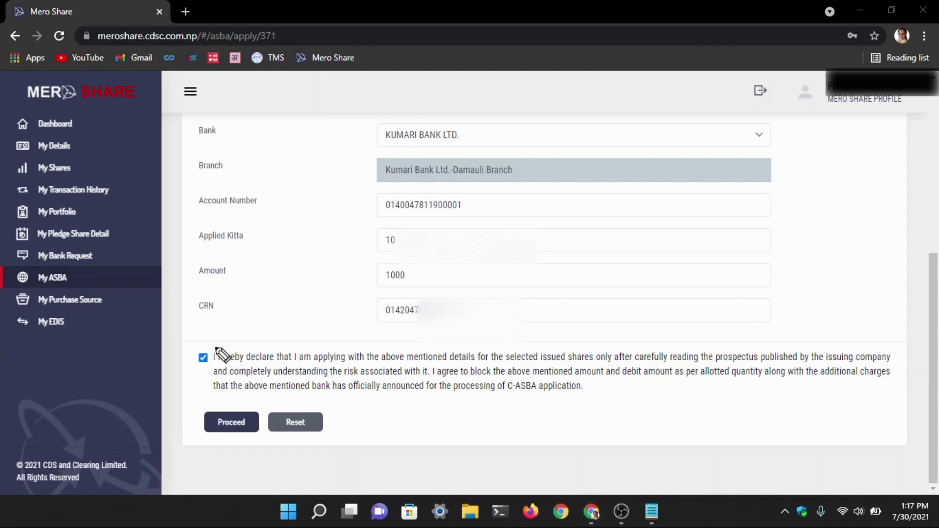
mouse_move(208, 345)
mouse_down()
mouse_move(198, 374)
mouse_move(221, 360)
mouse_up()
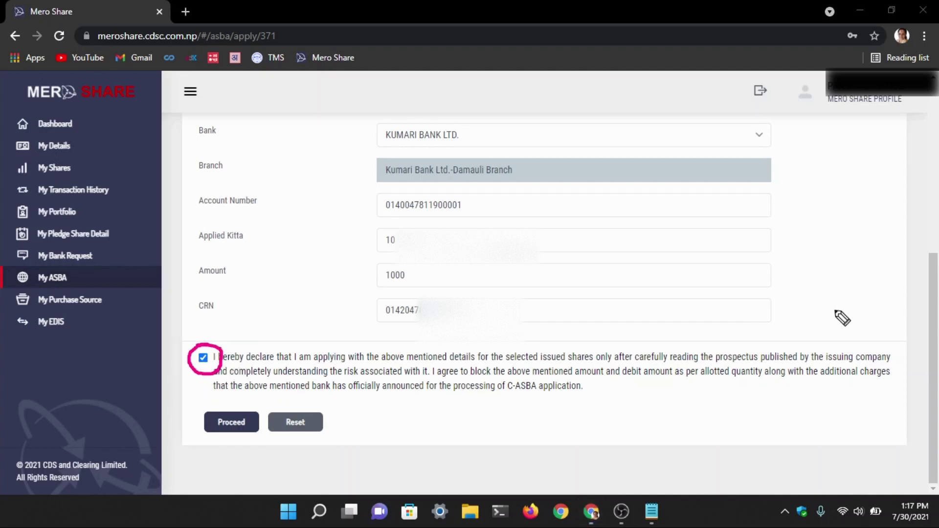
key(Escape)
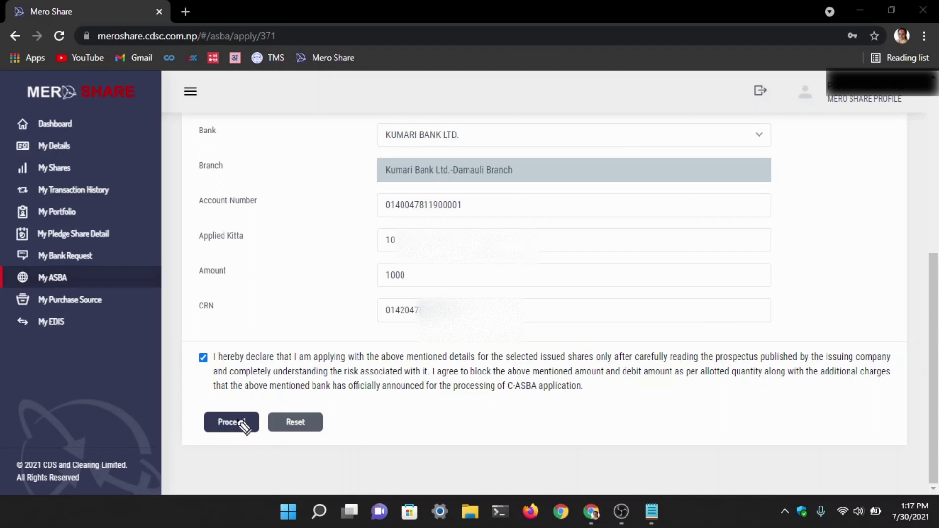
mouse_move(223, 404)
mouse_down()
mouse_move(191, 432)
mouse_move(262, 446)
mouse_move(256, 411)
mouse_move(218, 402)
mouse_up()
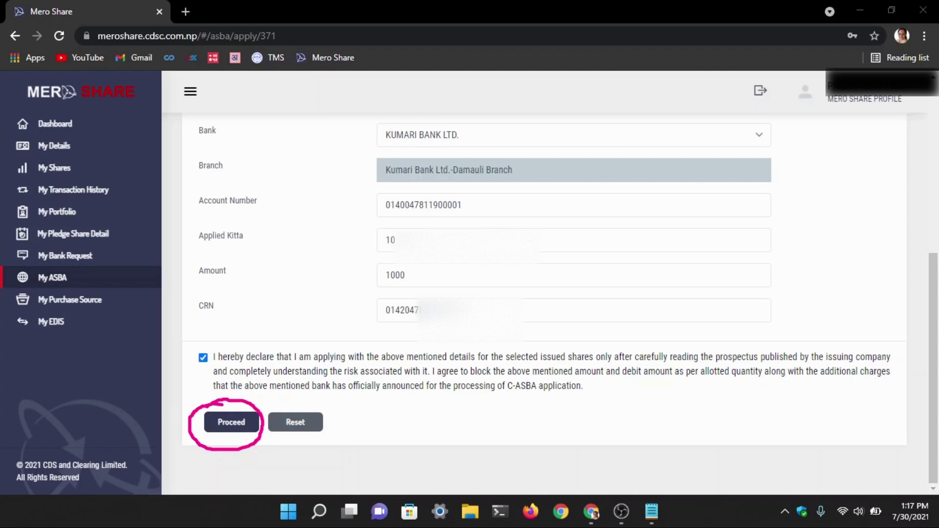
click(233, 423)
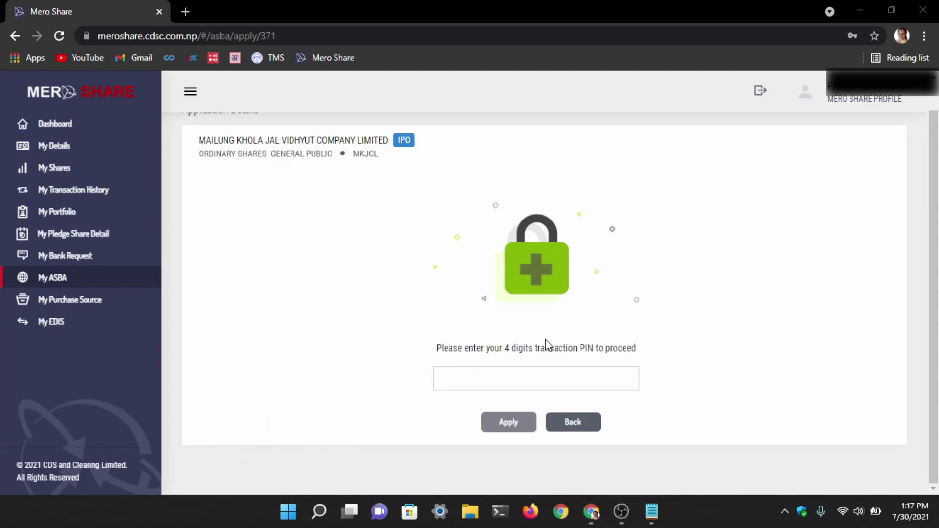
- Enter the 4-digit transaction PIN, submit the share application, and dismiss the browser's password update offer
drag(437, 348, 685, 361)
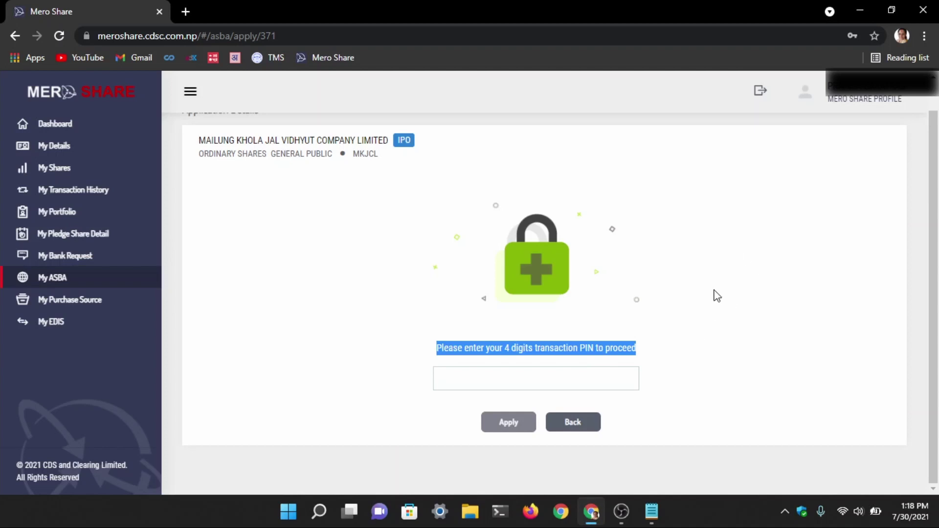
click(635, 344)
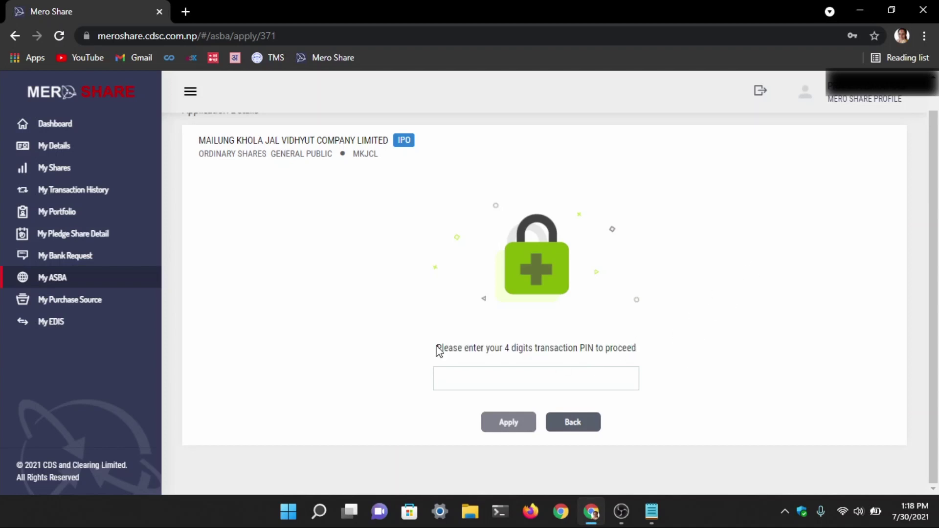
drag(439, 350, 653, 351)
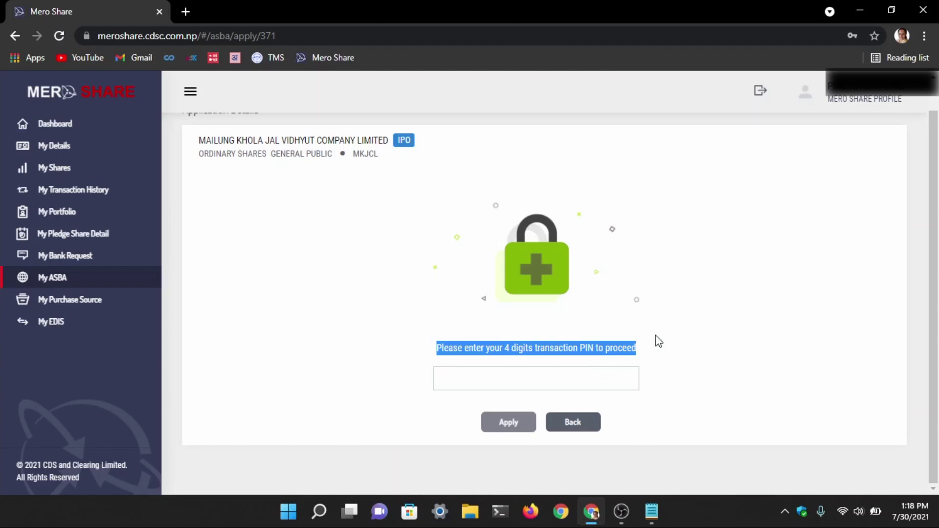
click(505, 374)
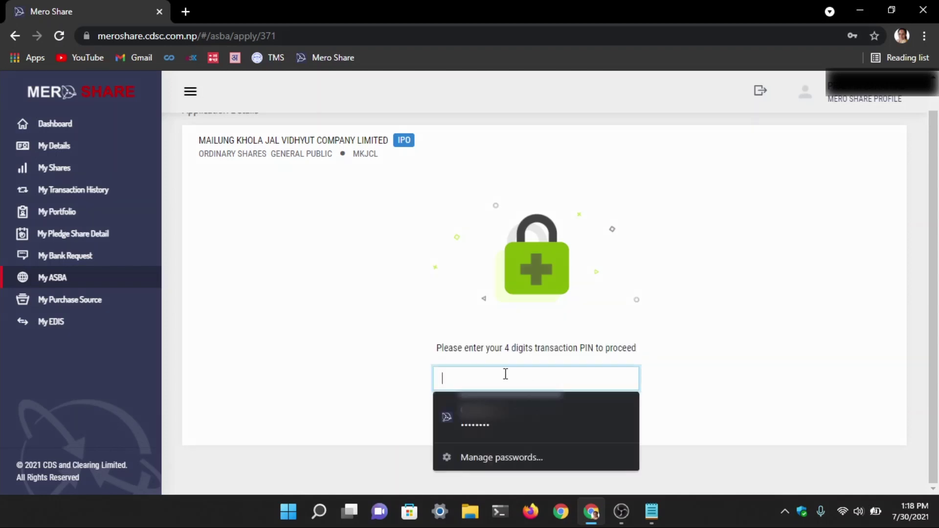
click(651, 315)
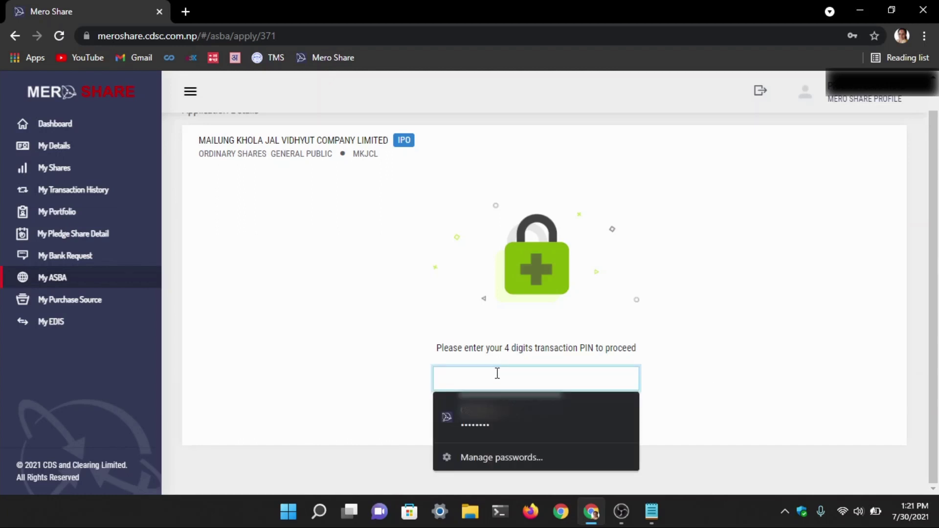
text(****)
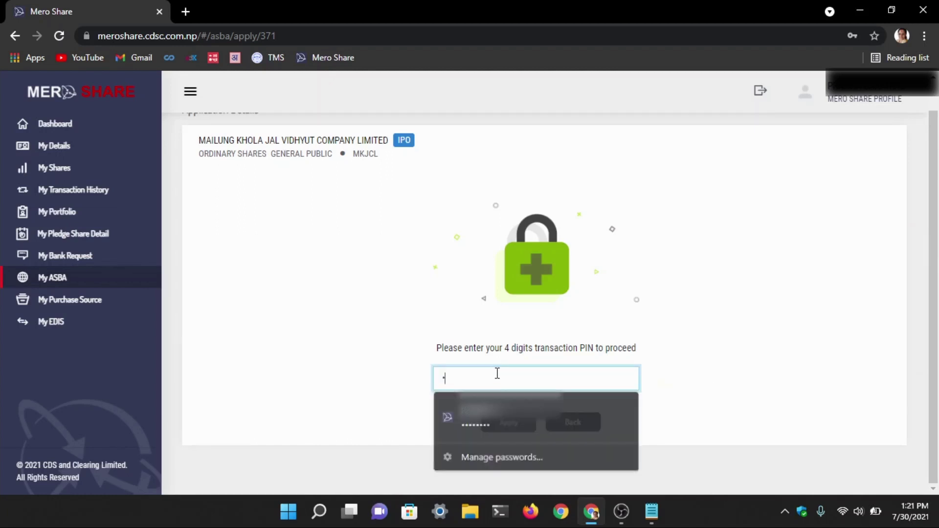
click(509, 428)
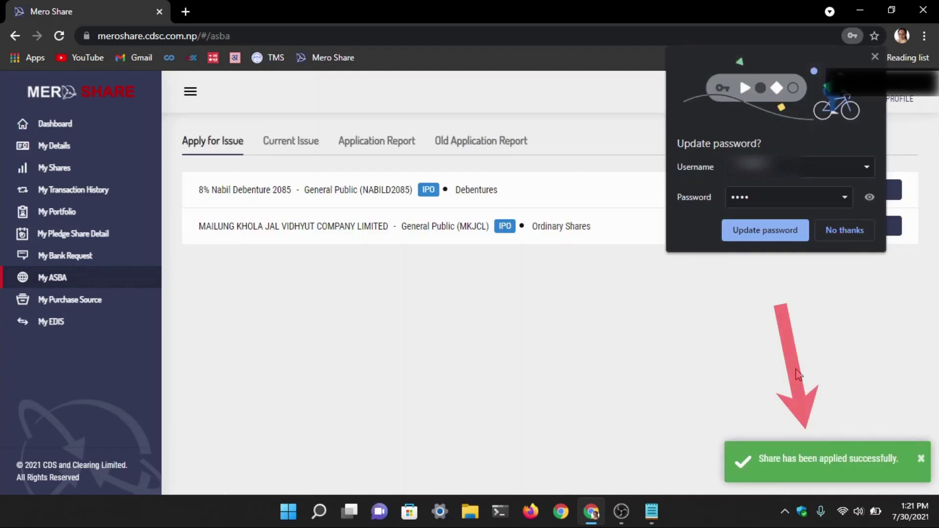
click(876, 58)
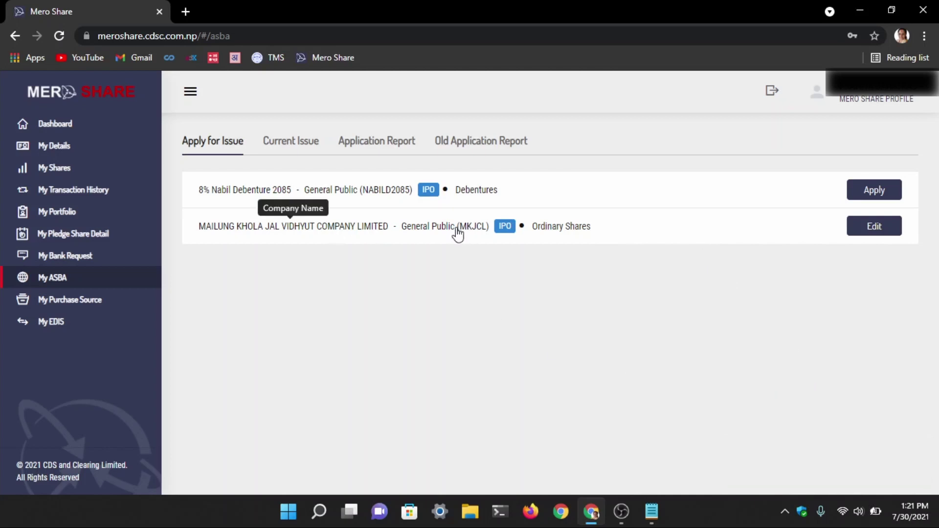
- Open the submitted Mailung Khola Jal Vidhyut Company application for editing and check its applied kitta
click(875, 229)
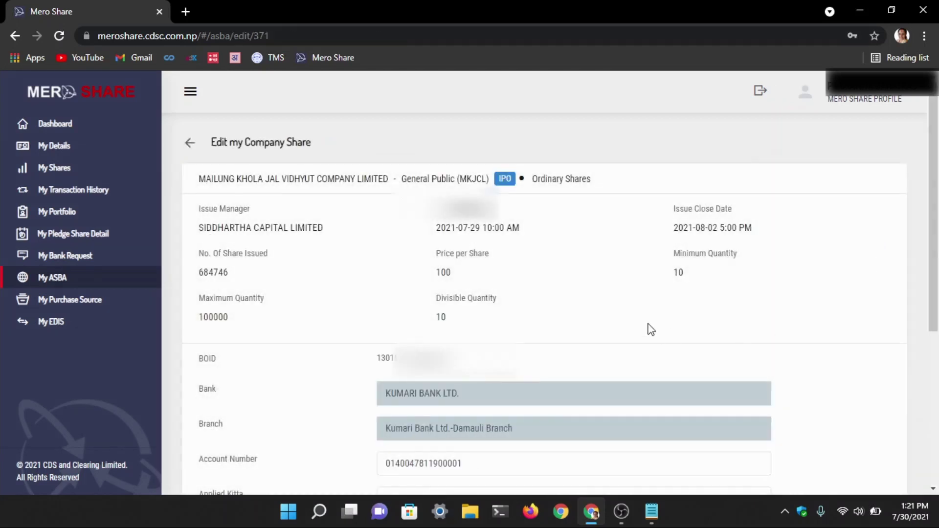
scroll(561, 310, down, 5)
drag(423, 232, 254, 248)
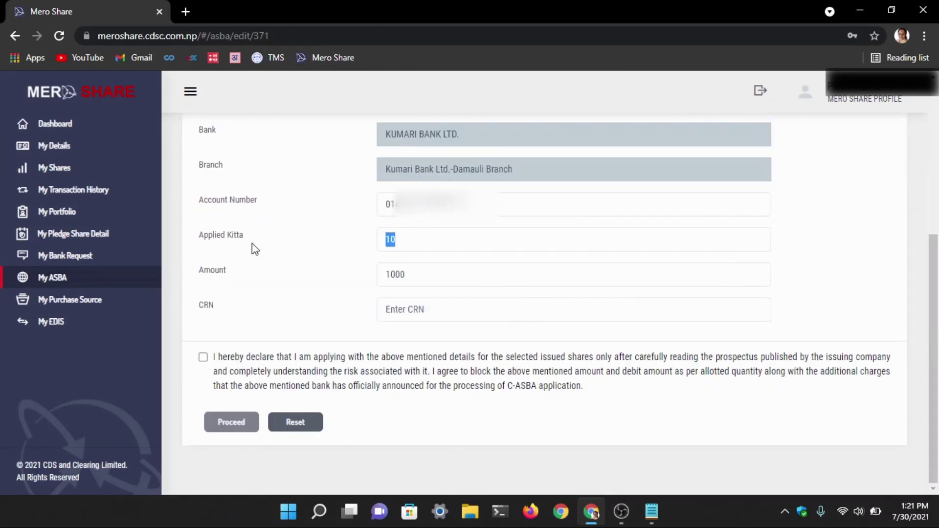
- Try an applied kitta of 20 in the edit form, and set it back to 10
click(419, 241)
drag(440, 238, 316, 242)
text(20)
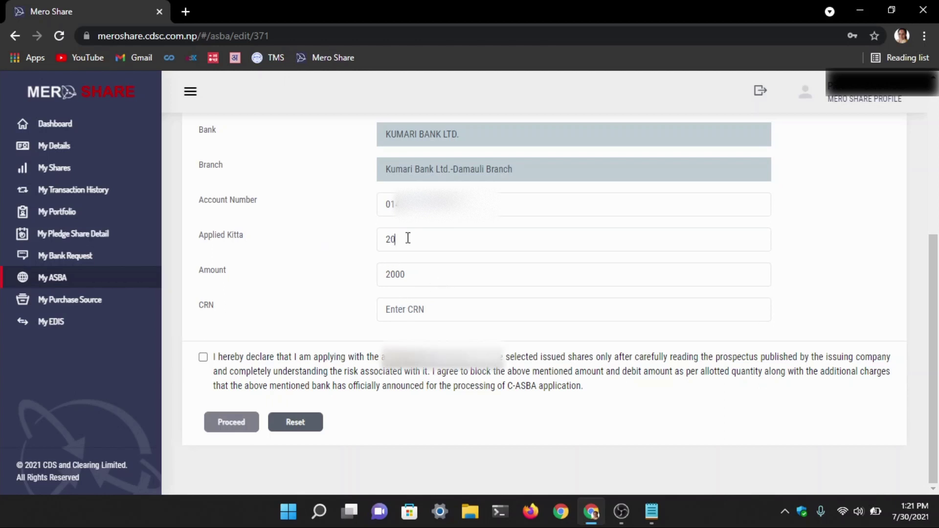
drag(408, 238, 315, 243)
text(10)
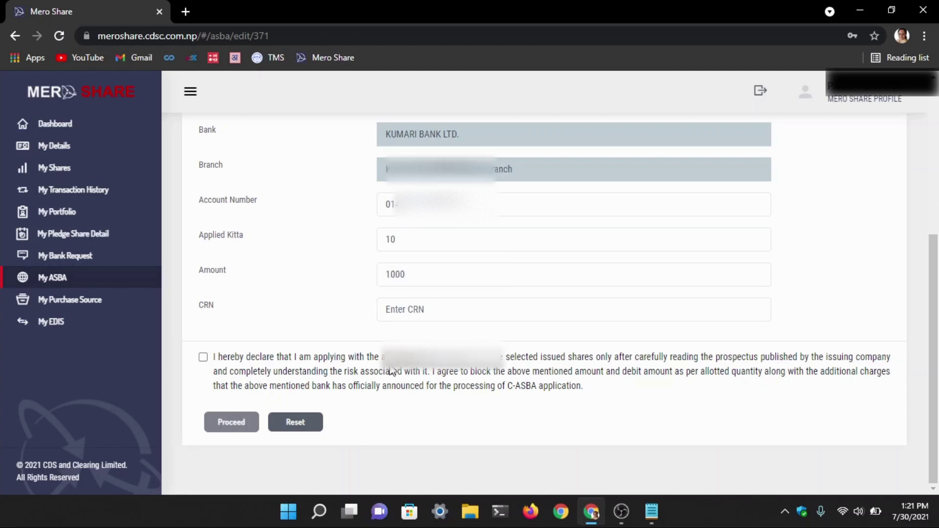
- Review the issue details, applied kitta, amount and CRN field in the application's edit form
scroll(391, 371, up, 5)
scroll(401, 298, down, 5)
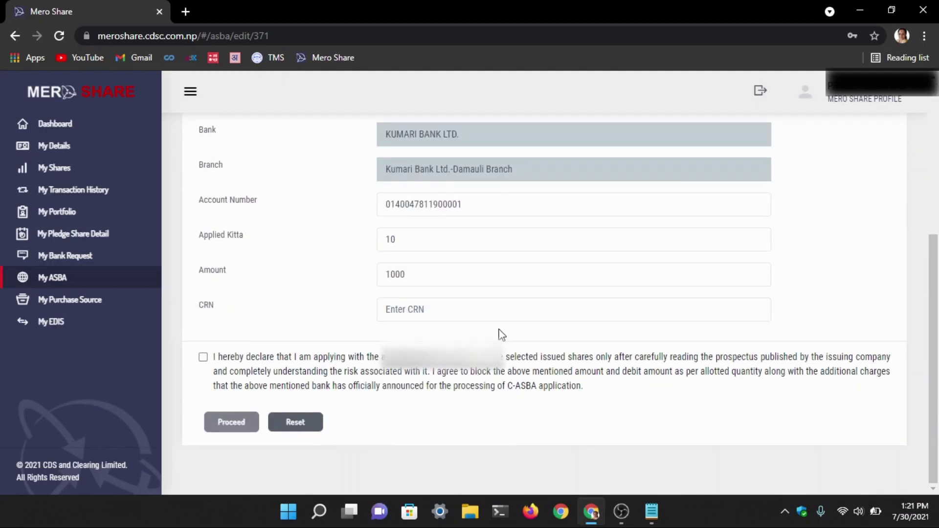
scroll(526, 387, up, 1)
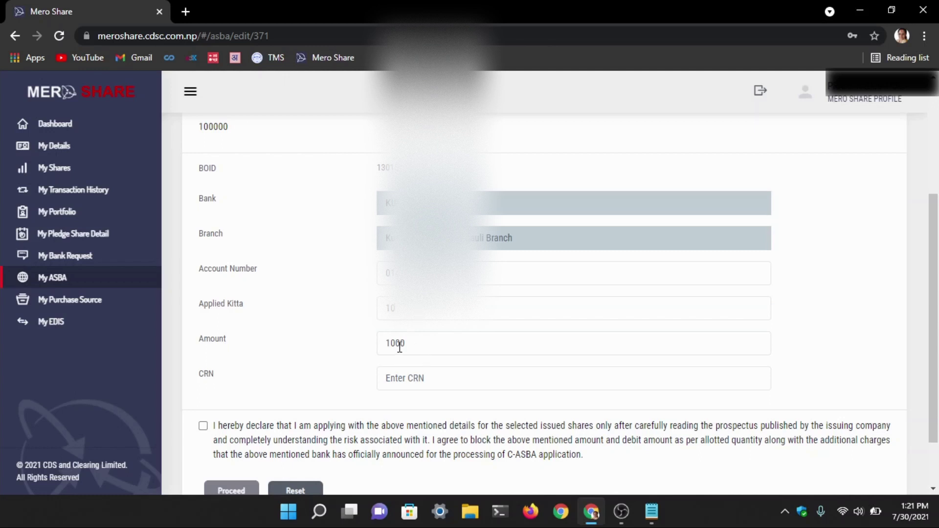
drag(406, 343, 316, 346)
drag(401, 312, 247, 316)
scroll(417, 428, down, 2)
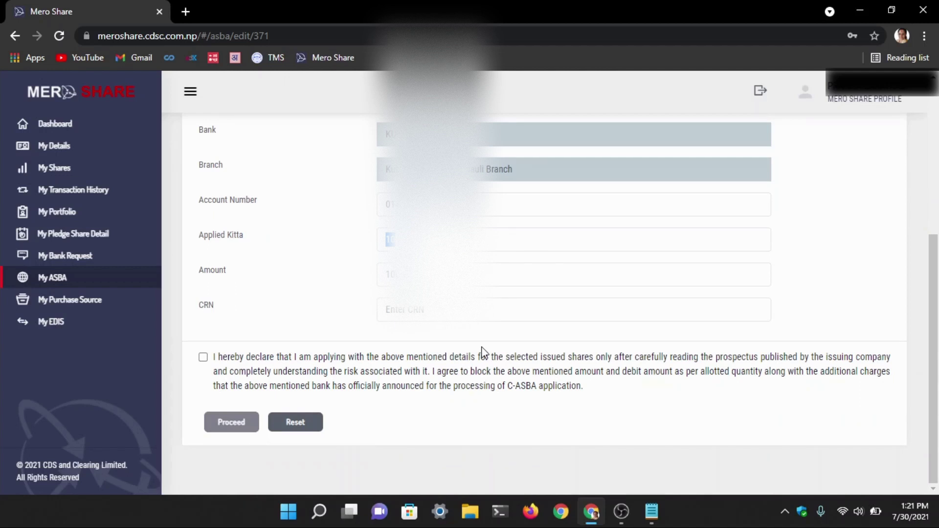
scroll(481, 347, up, 2)
click(413, 346)
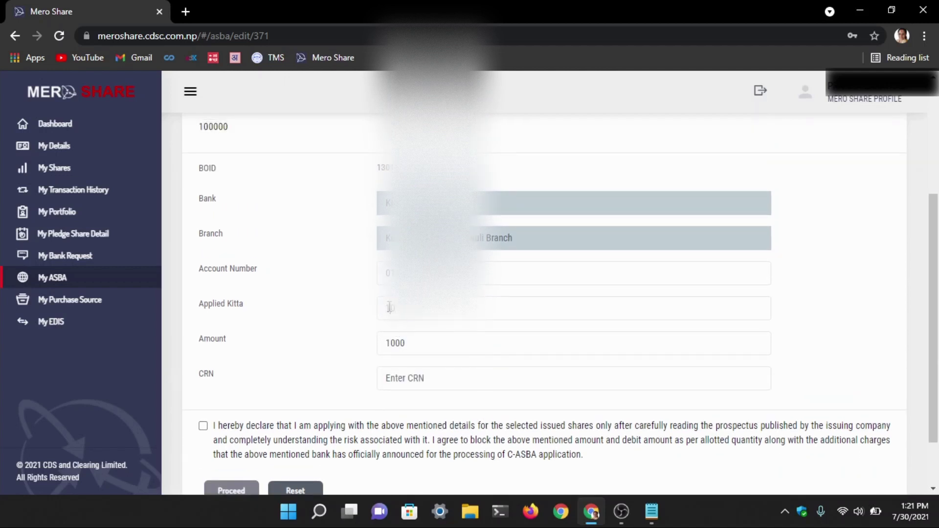
drag(407, 345, 382, 348)
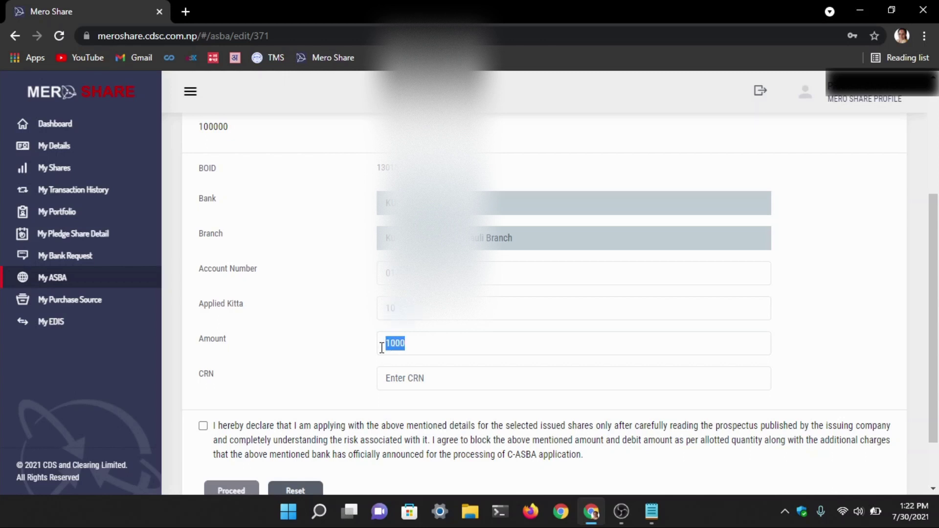
click(409, 344)
drag(406, 343, 390, 343)
click(406, 310)
drag(397, 307, 382, 311)
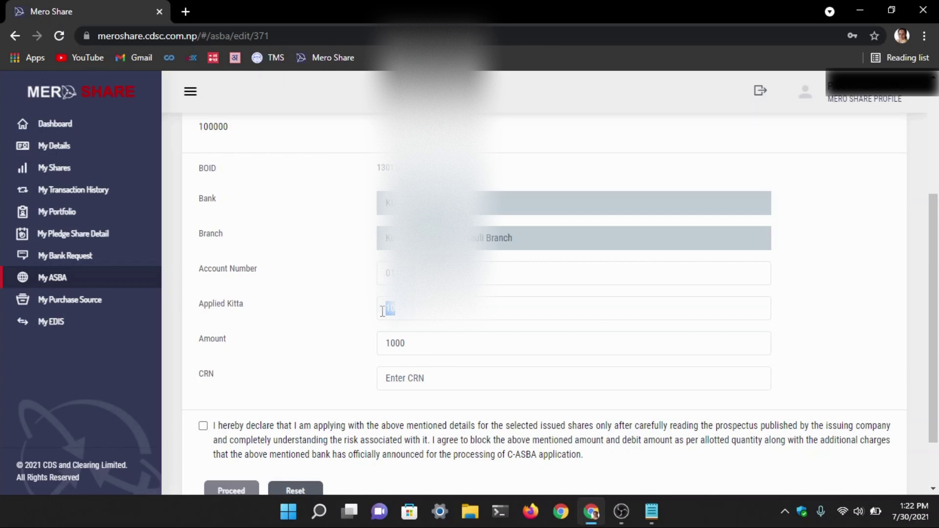
click(407, 343)
drag(389, 343, 420, 346)
click(421, 346)
drag(423, 347, 360, 350)
scroll(404, 336, up, 1)
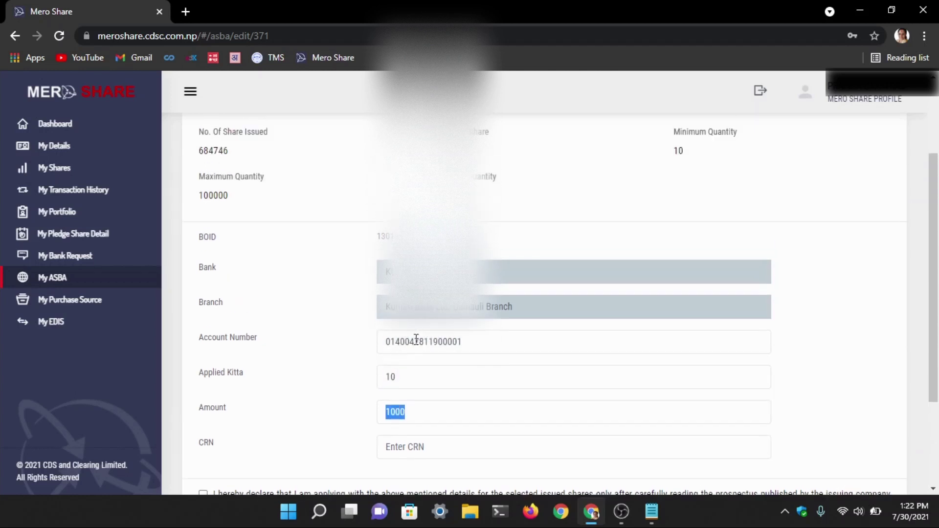
scroll(427, 365, down, 2)
scroll(427, 365, down, 1)
scroll(398, 388, up, 2)
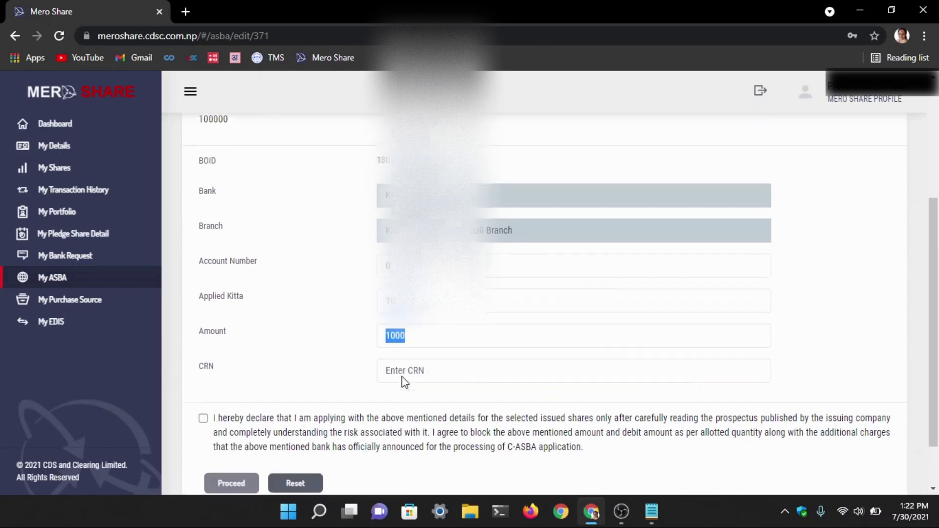
drag(398, 313, 366, 317)
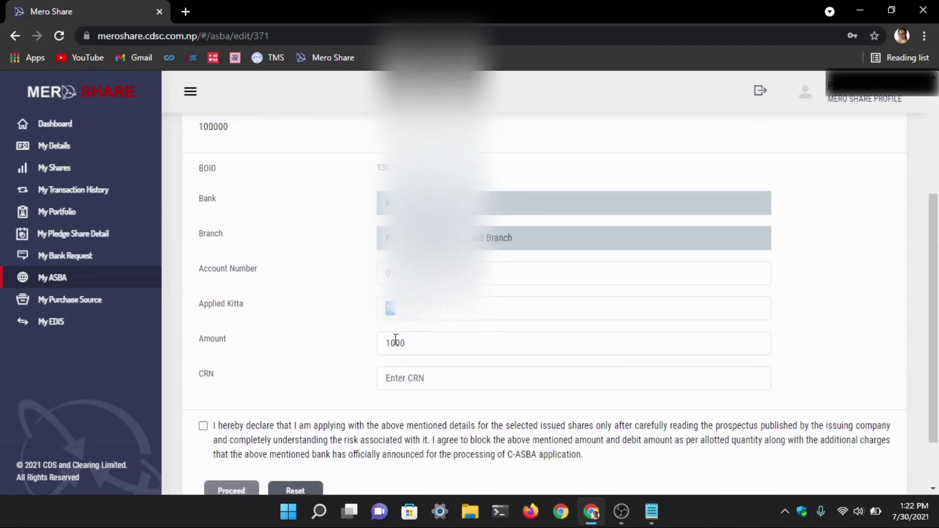
drag(415, 340, 368, 338)
drag(397, 309, 363, 315)
scroll(499, 375, up, 4)
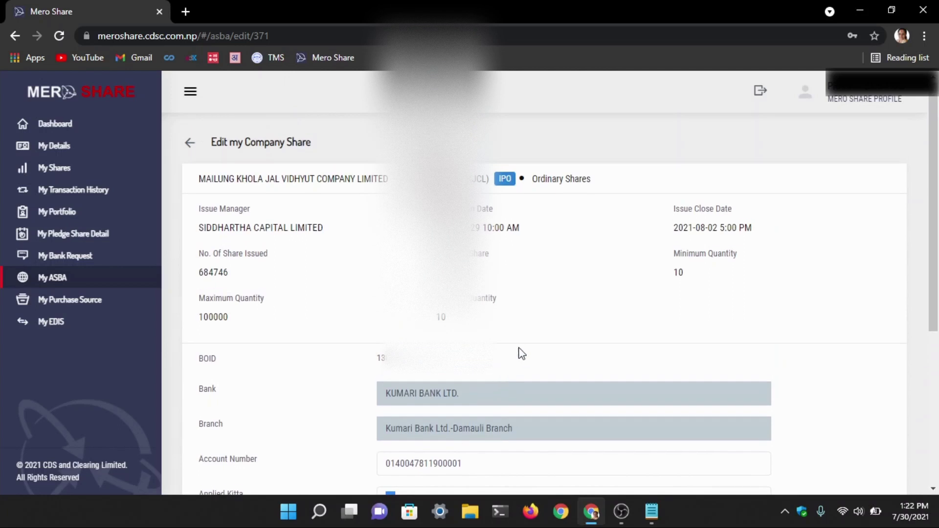
scroll(526, 353, down, 4)
click(420, 316)
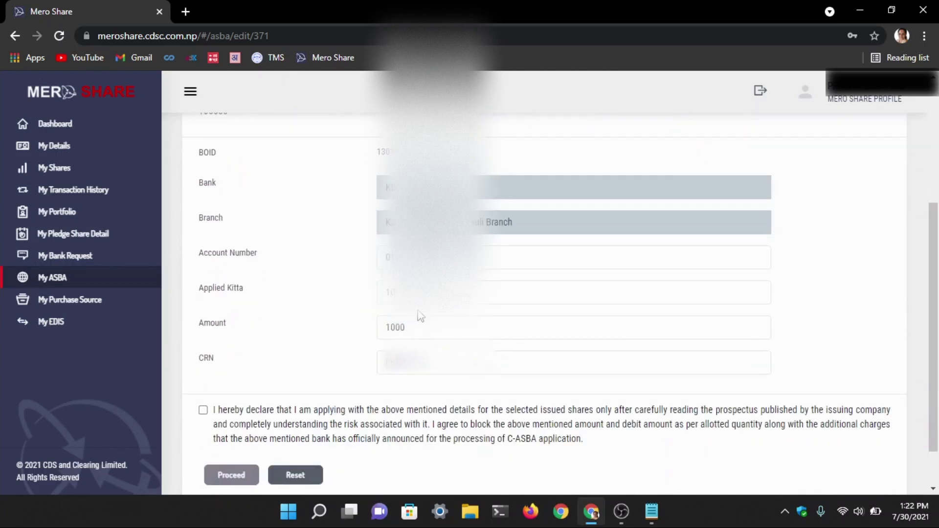
scroll(497, 358, up, 4)
scroll(497, 358, down, 5)
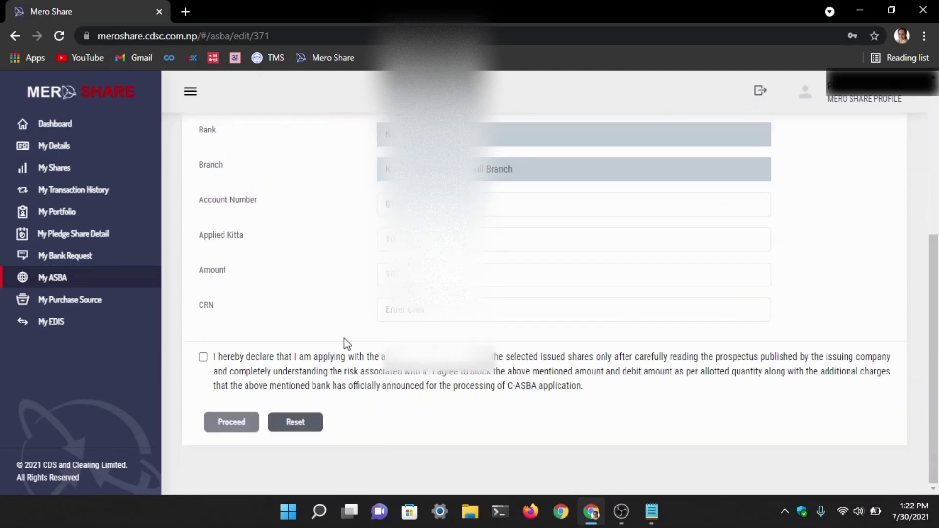
scroll(321, 274, up, 5)
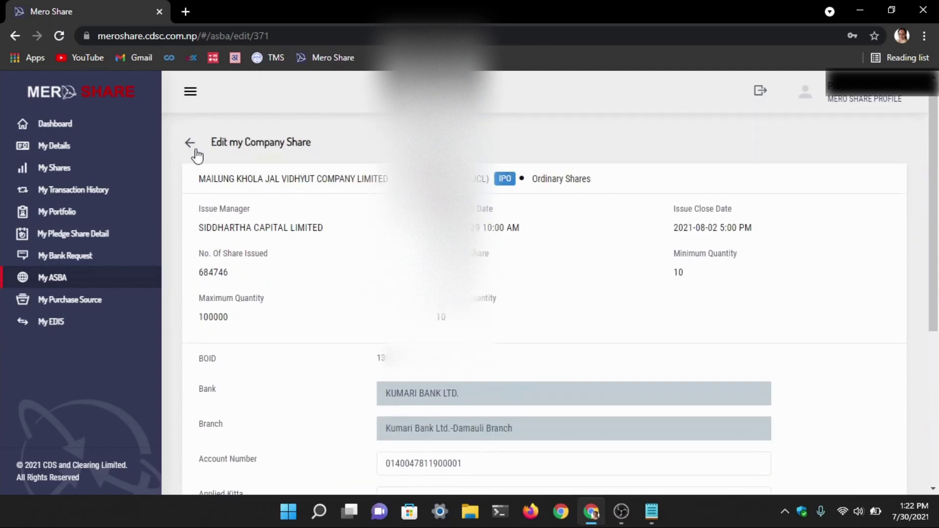
- Leave the edit form without submitting changes and open the list of application reports
click(194, 149)
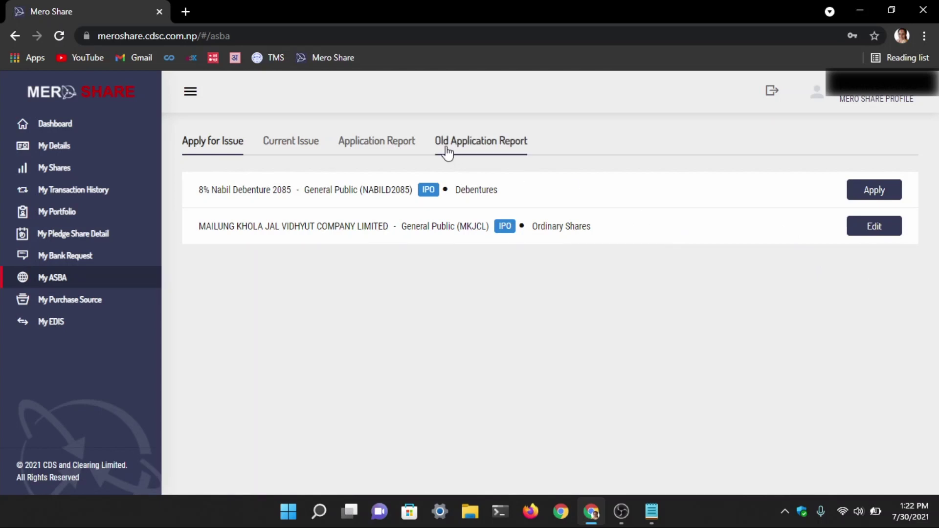
click(398, 146)
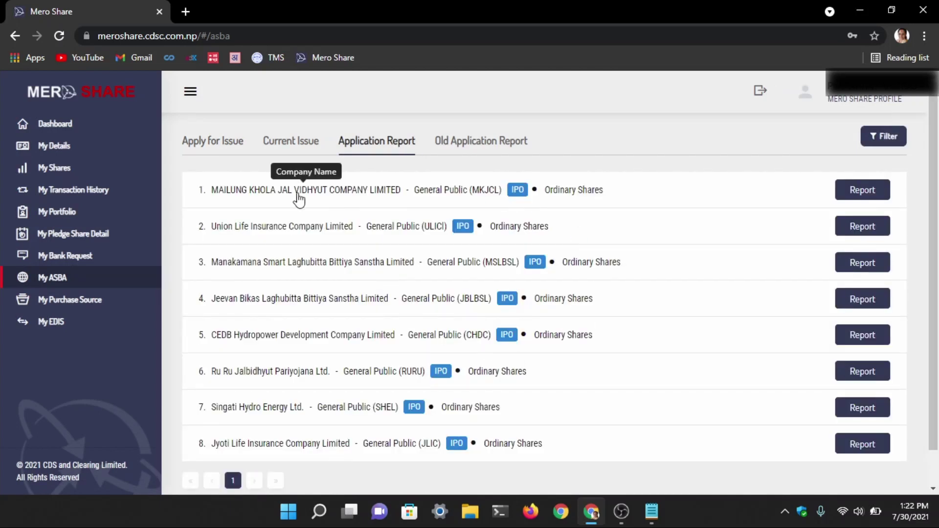
- Open the application report for Mailung Khola Jal Vidhyut Company Limited and find its status and remarks
click(861, 192)
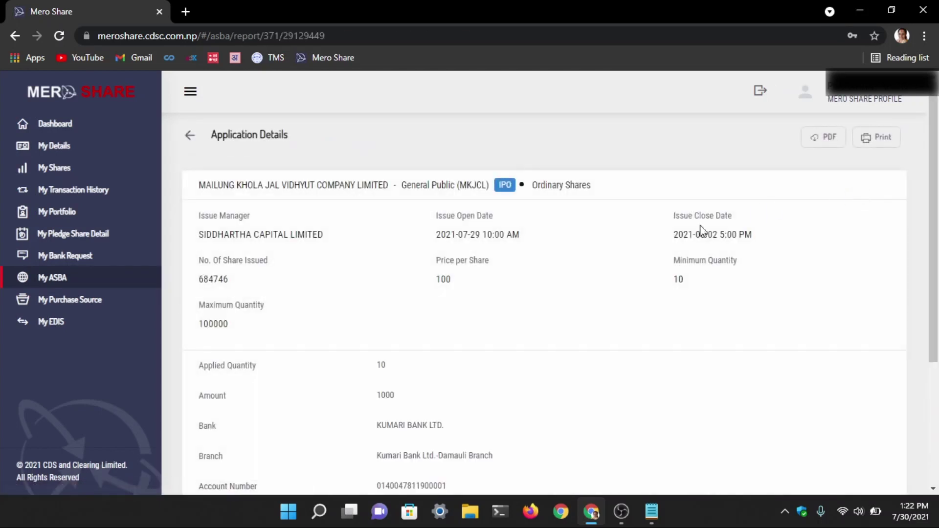
scroll(534, 296, down, 3)
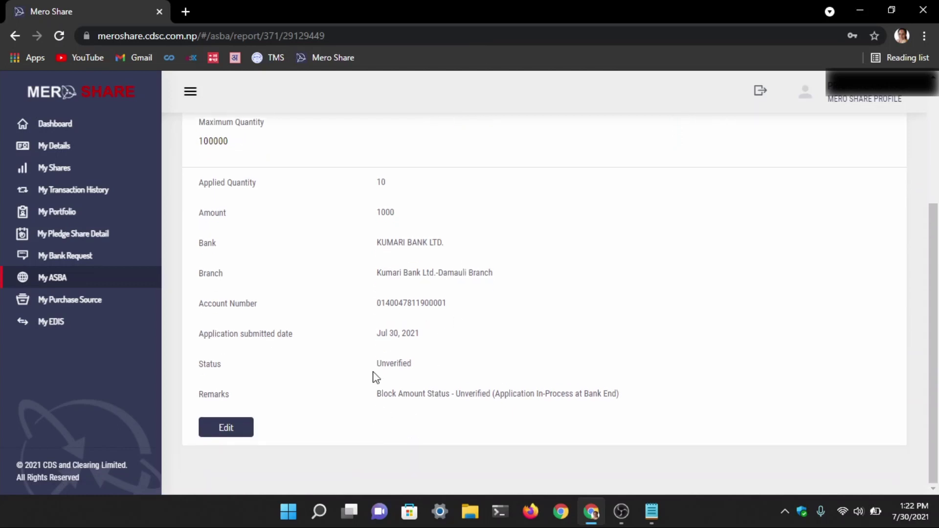
drag(377, 366, 643, 409)
click(462, 363)
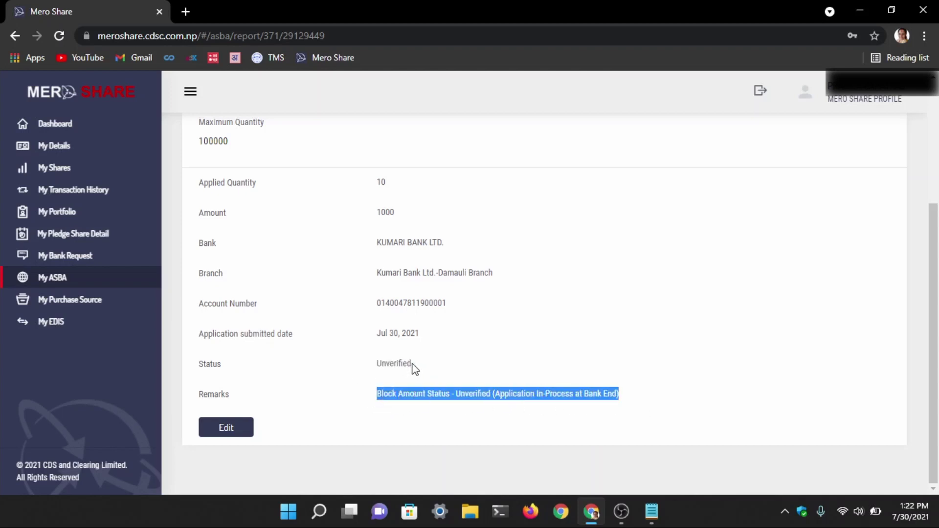
drag(412, 364, 378, 362)
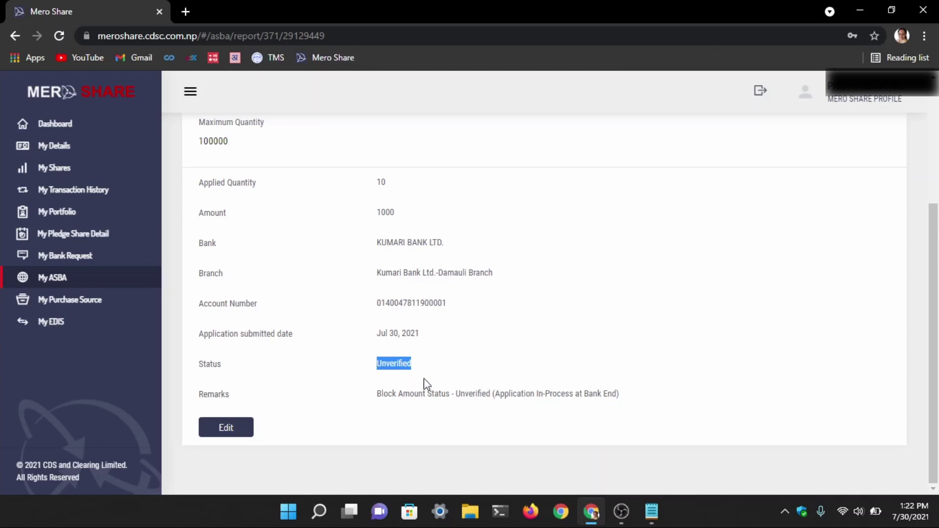
- Examine the block amount remark in the application details and compare it with the application's status
click(408, 389)
drag(377, 395, 656, 402)
click(412, 411)
click(656, 399)
drag(411, 366, 377, 372)
click(377, 396)
drag(377, 397, 621, 398)
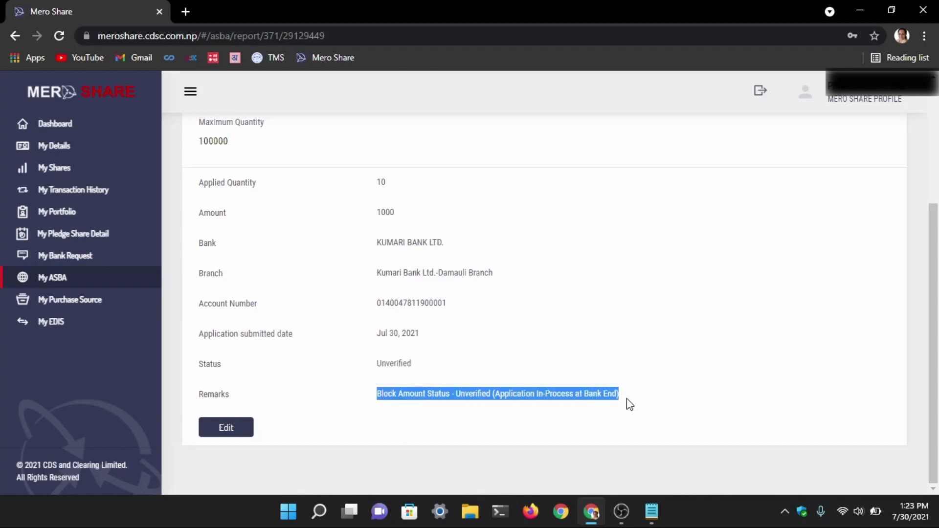
drag(414, 366, 377, 367)
click(421, 370)
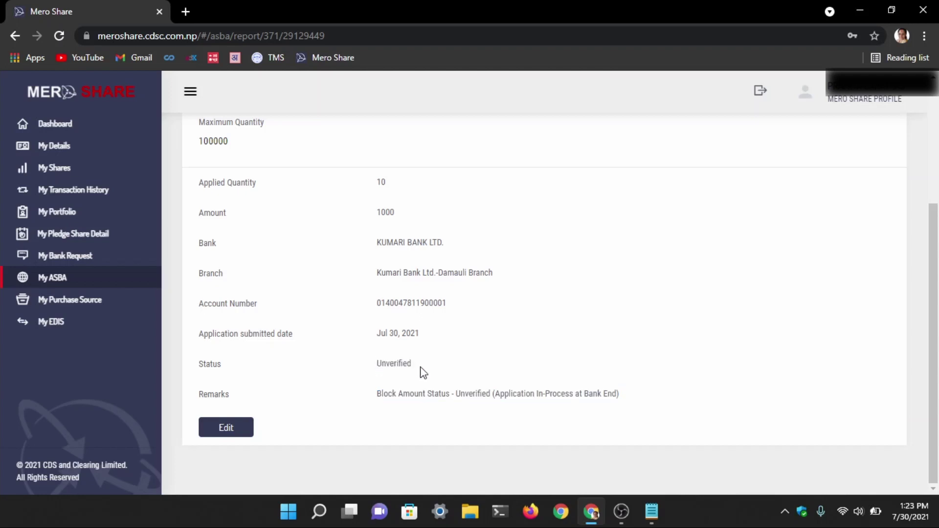
drag(381, 397, 629, 401)
drag(423, 369, 380, 370)
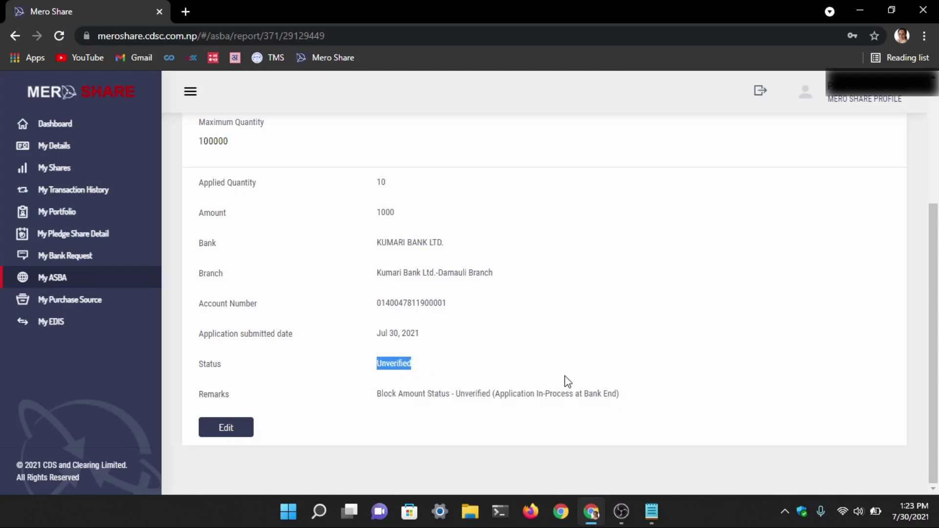
- Check the application's status value once more and return to the list of application reports
click(402, 372)
drag(415, 370, 369, 367)
drag(376, 368, 424, 368)
click(423, 370)
drag(415, 368, 373, 369)
scroll(461, 369, up, 4)
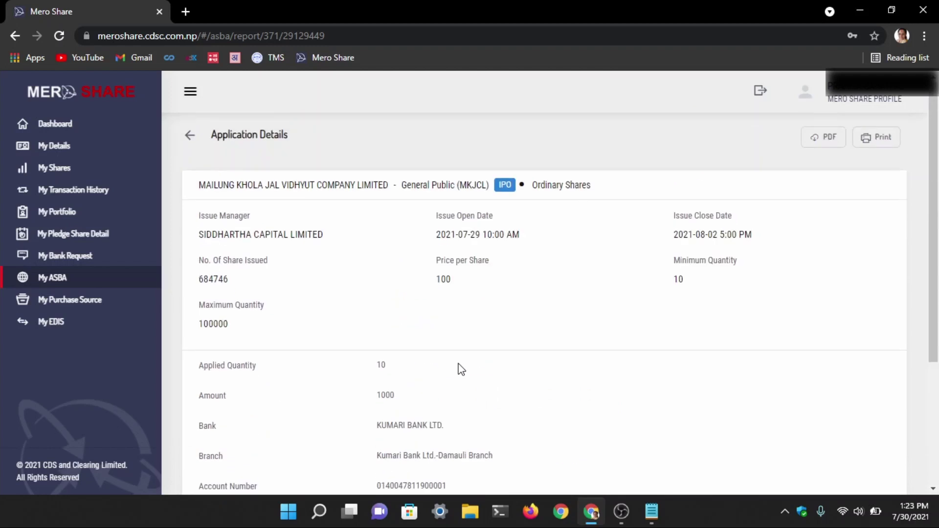
click(190, 135)
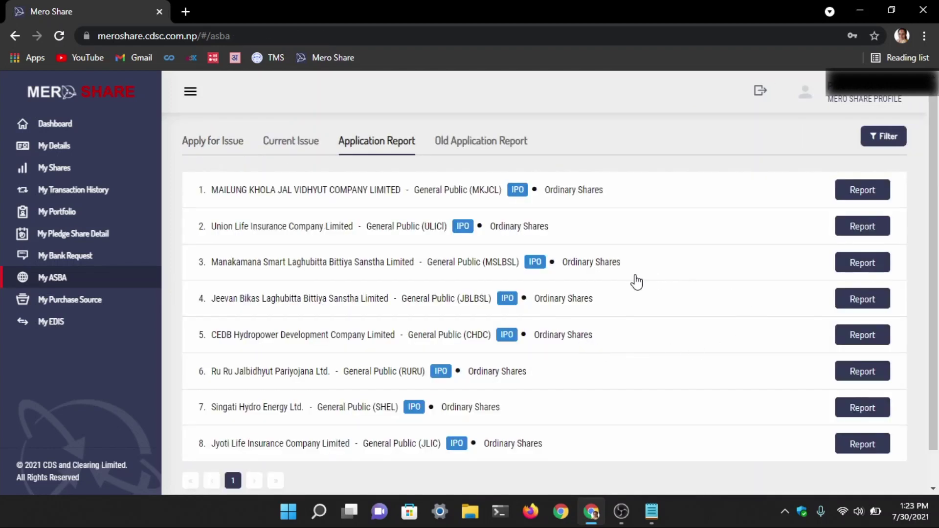